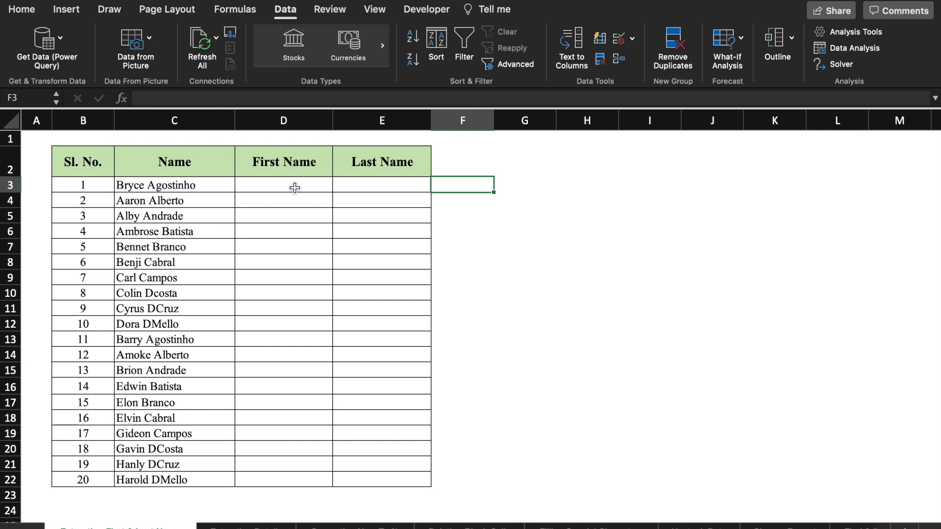
left_click(295, 188)
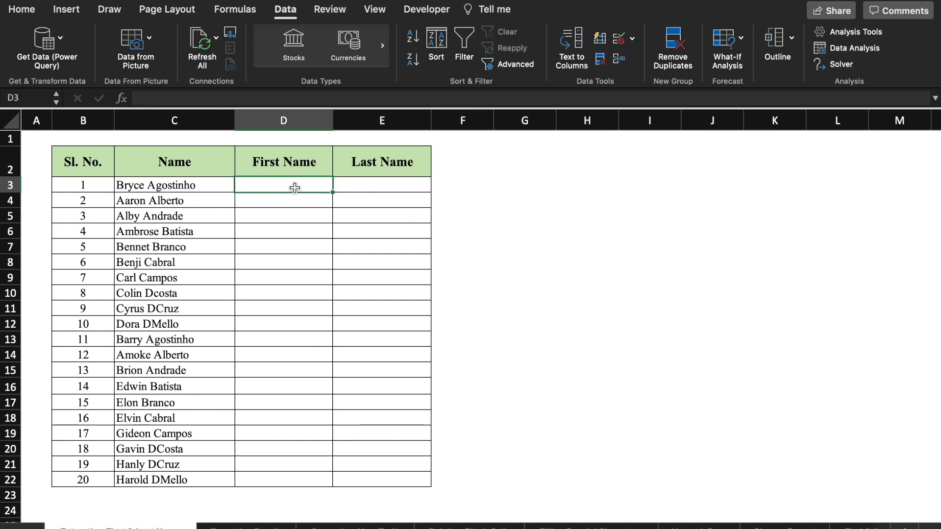
type("Bryce")
left_click(383, 190)
type("Agostinho")
left_click(485, 219)
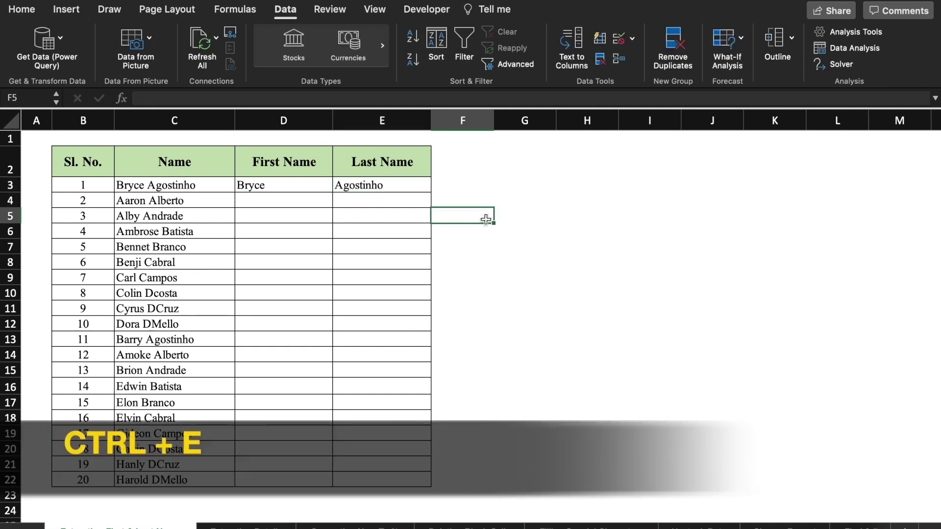
Flash Fill the remaining first names and last names with Ctrl+E
left_click(297, 200)
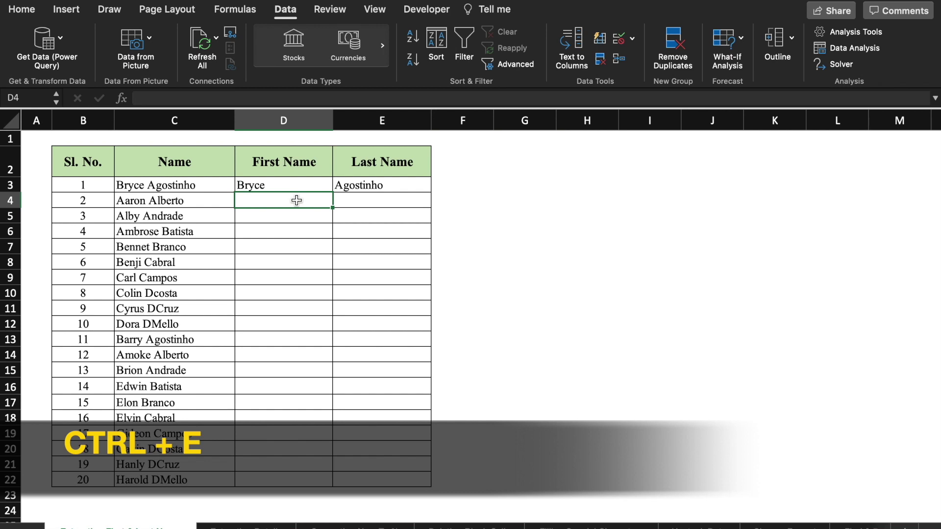
key("ctrl+e")
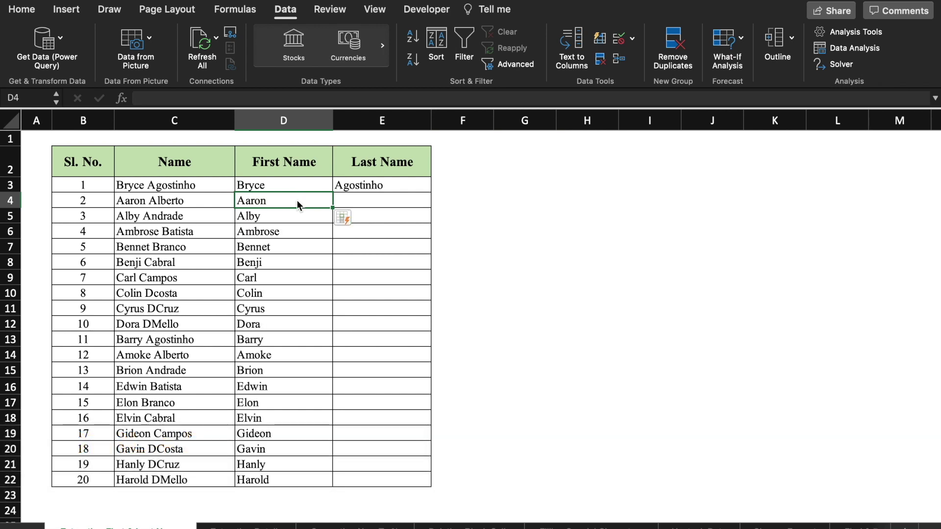
left_click(368, 201)
left_click(500, 308)
left_click(398, 202)
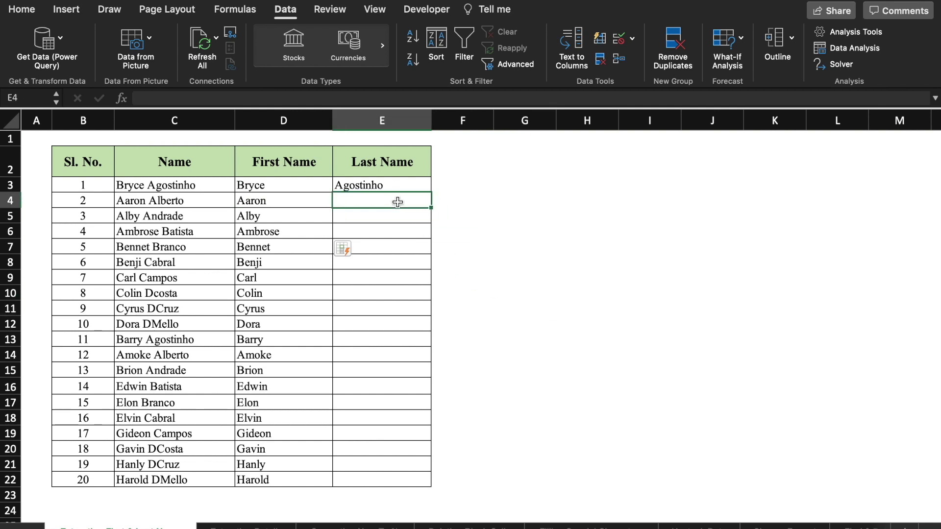
key("ctrl+e")
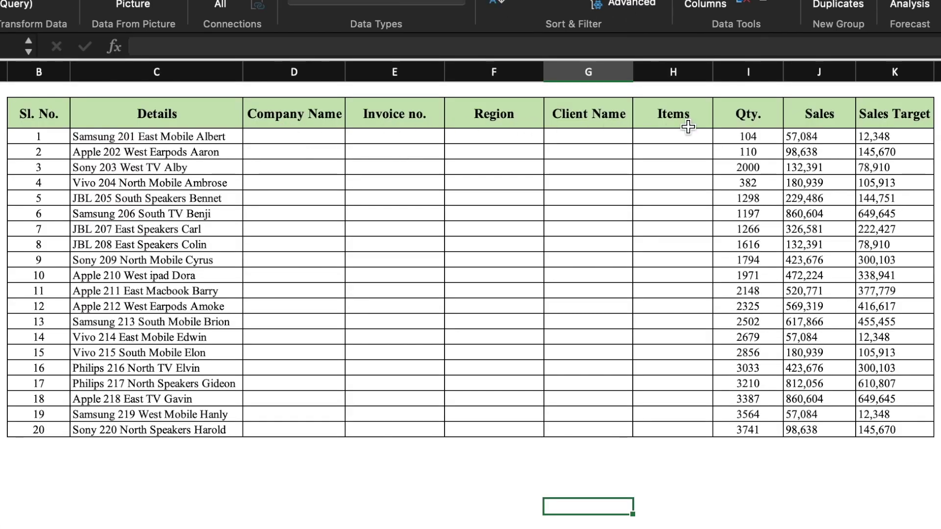
Enter the first row's parts: Samsung, 201, East, Albert and Mobile
left_click(323, 141)
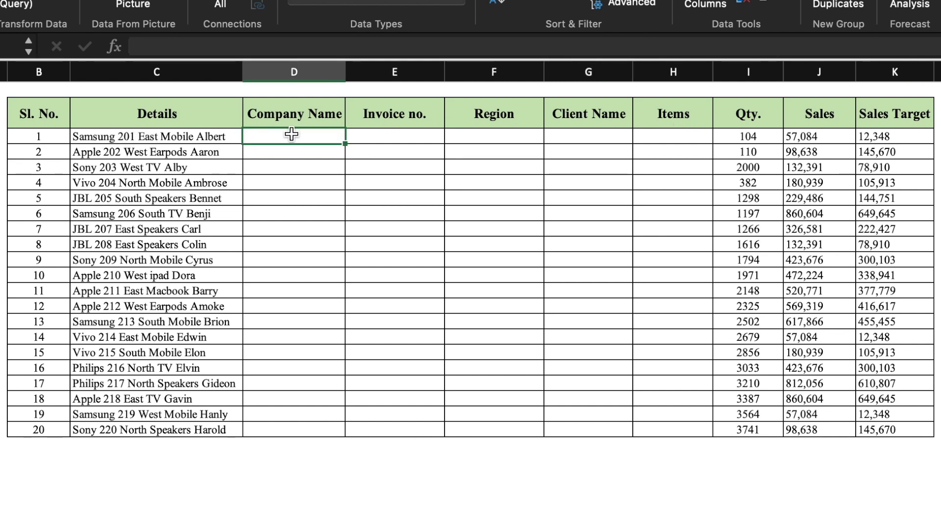
type("Samsung")
left_click(381, 134)
type("201")
left_click(479, 139)
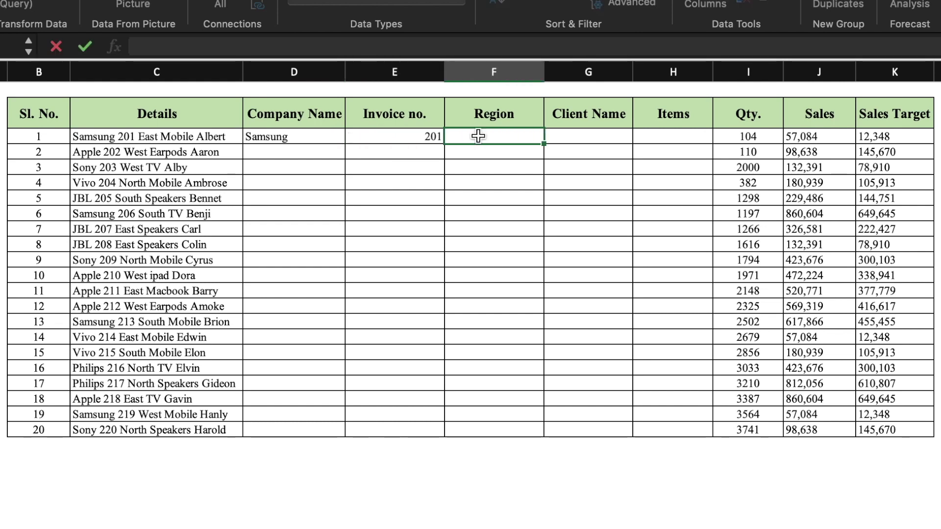
type("East")
left_click(578, 132)
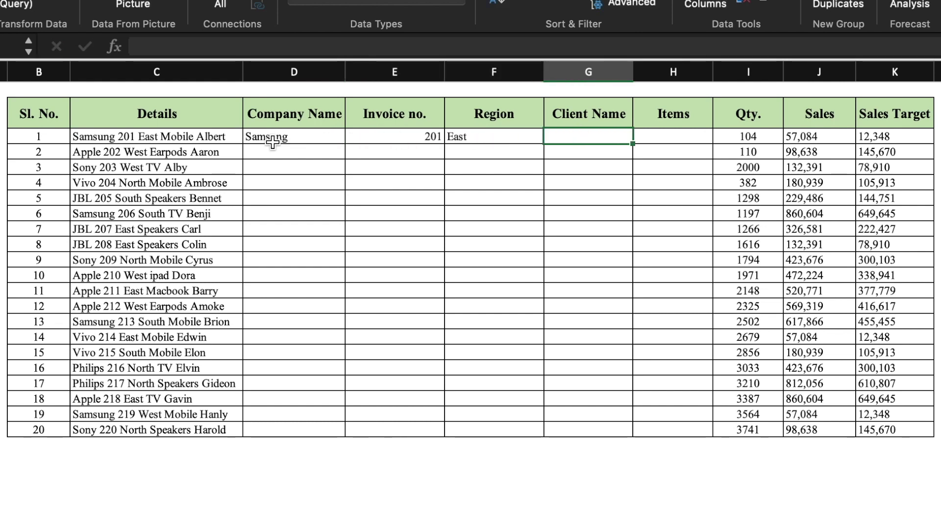
type("Albert")
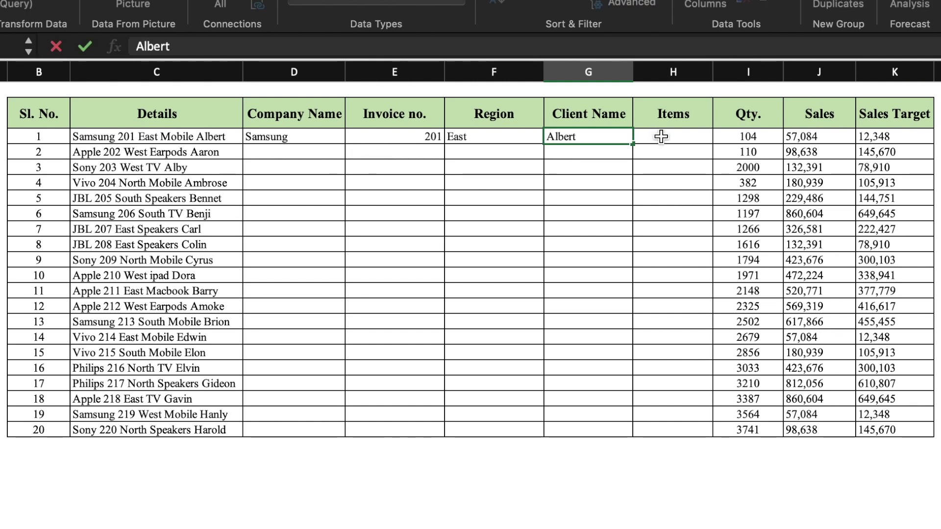
left_click(659, 136)
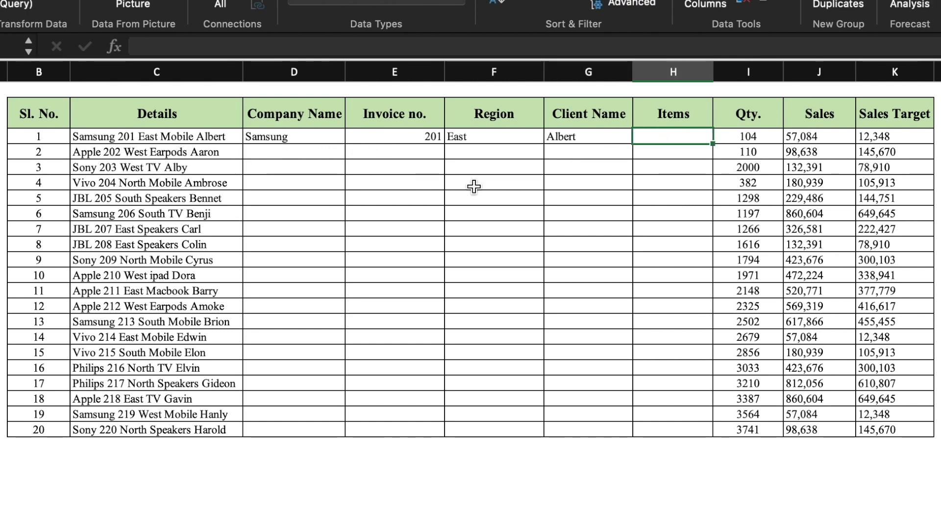
type("Mobile")
key("Return")
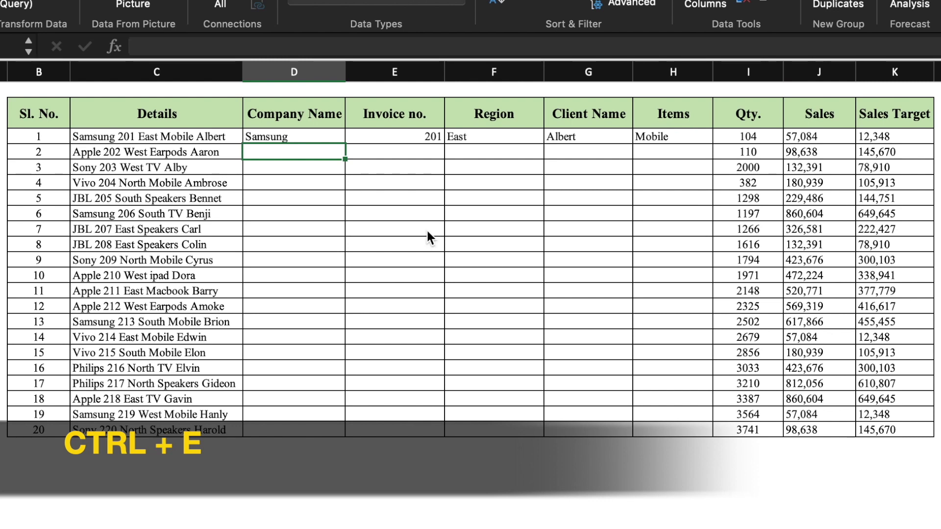
Flash Fill the Company Name, Invoice no., Region, Client Name and Items columns for all rows
key("ctrl+e")
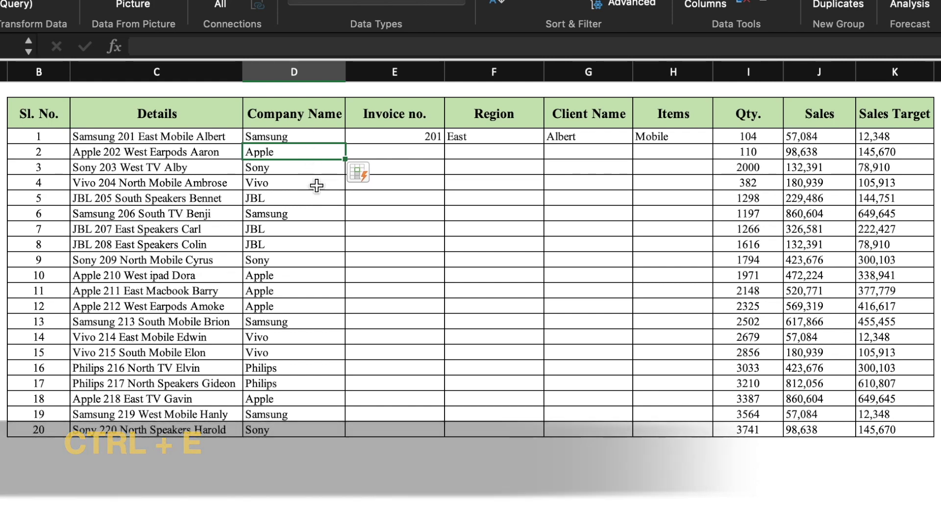
left_click(433, 152)
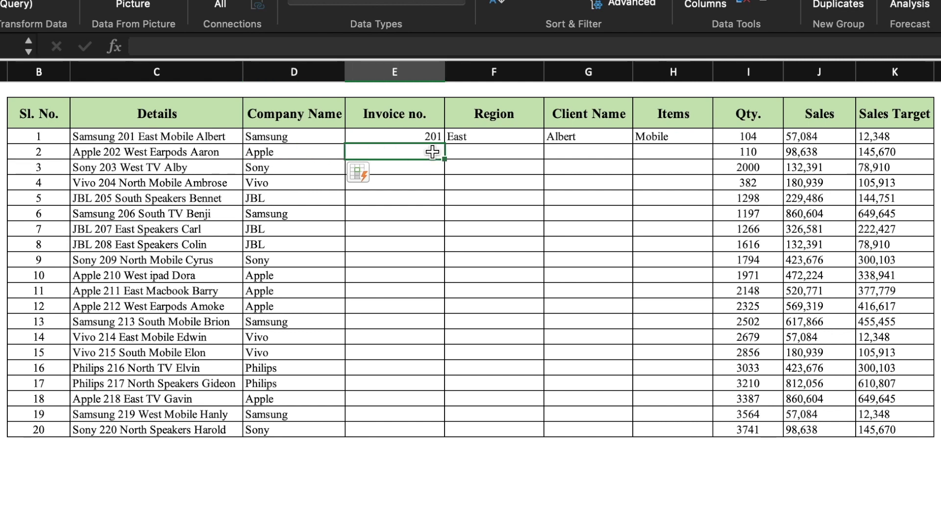
key("ctrl+e")
left_click(514, 151)
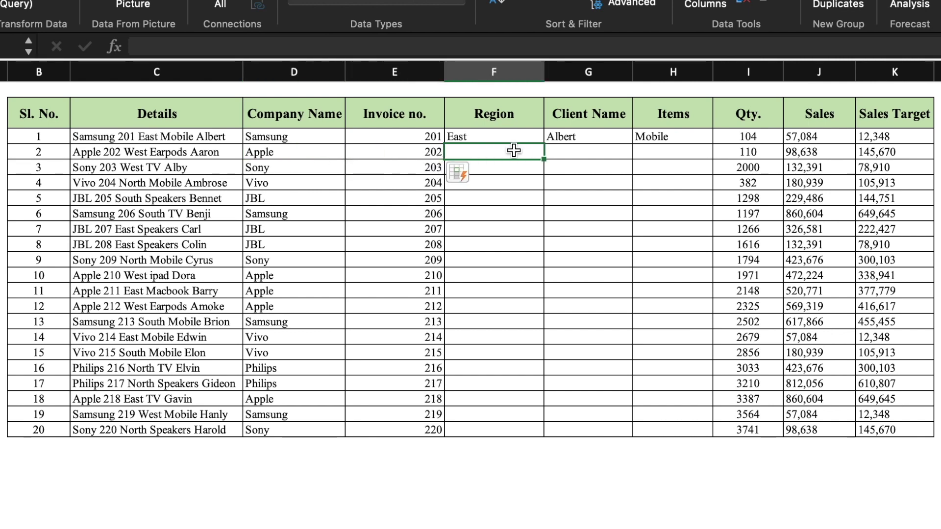
key("ctrl+e")
left_click(582, 153)
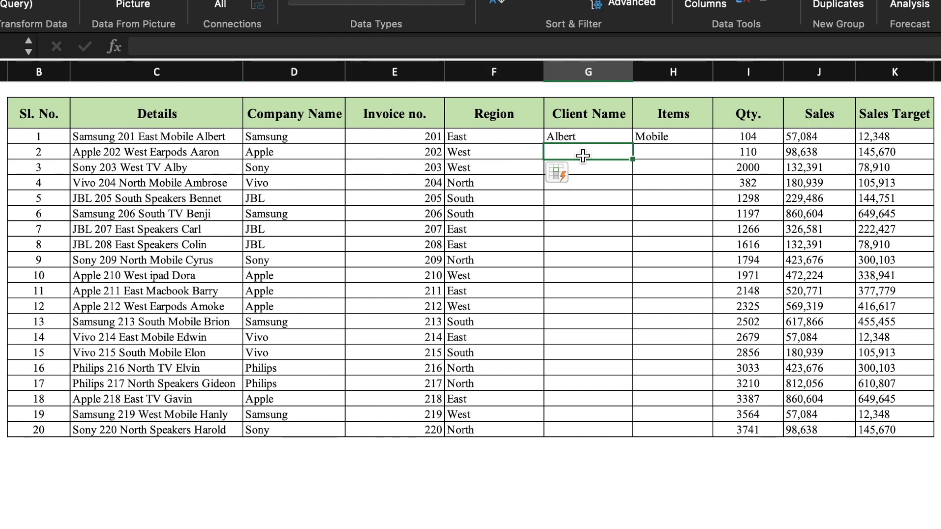
key("ctrl+e")
left_click(675, 154)
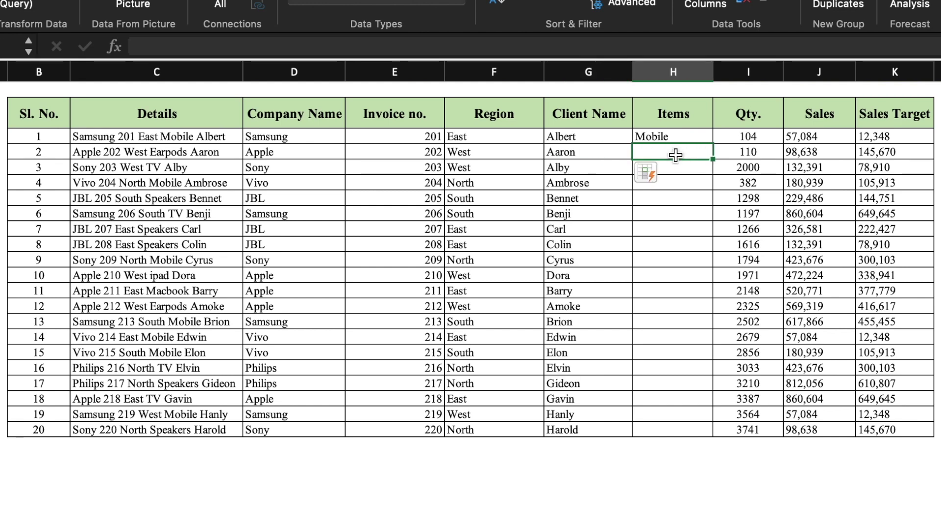
key("ctrl+e")
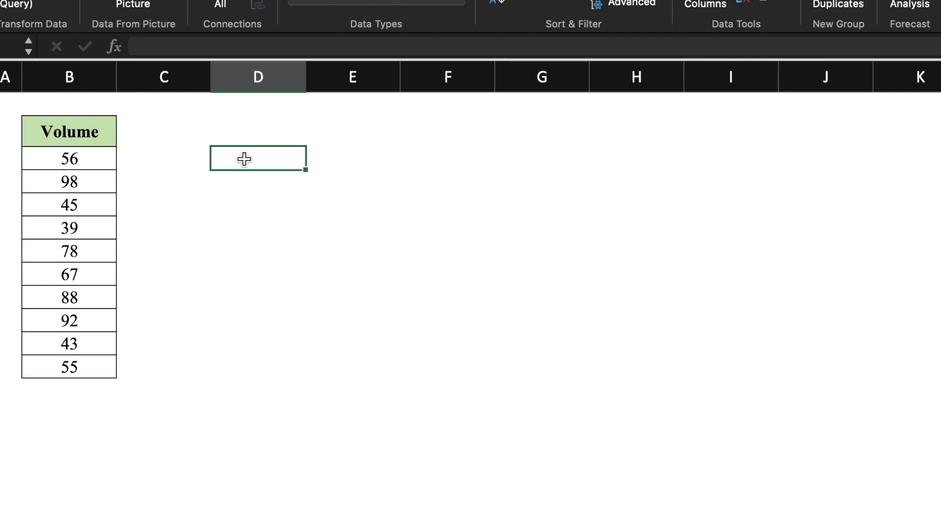
Enter a helper value of 1% in D3 and copy it
type("1%")
left_click(307, 227)
left_click(268, 160)
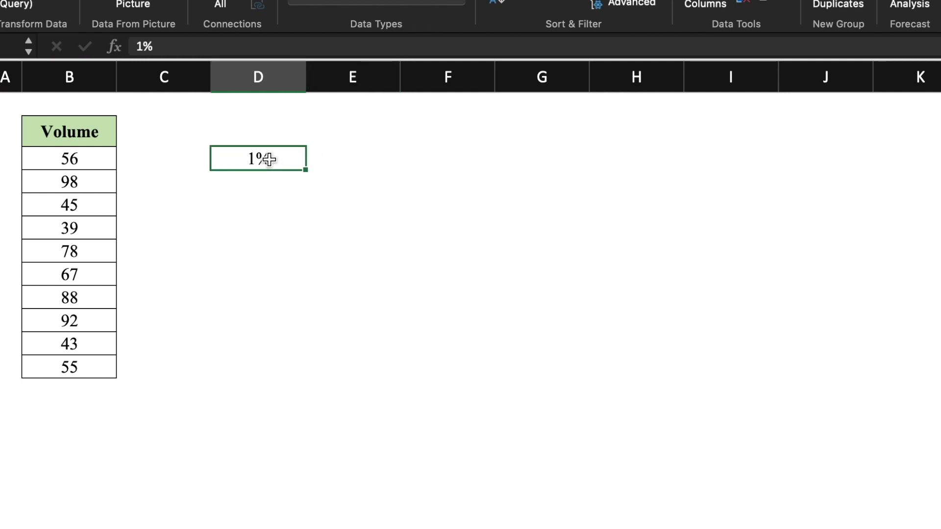
key("super+c")
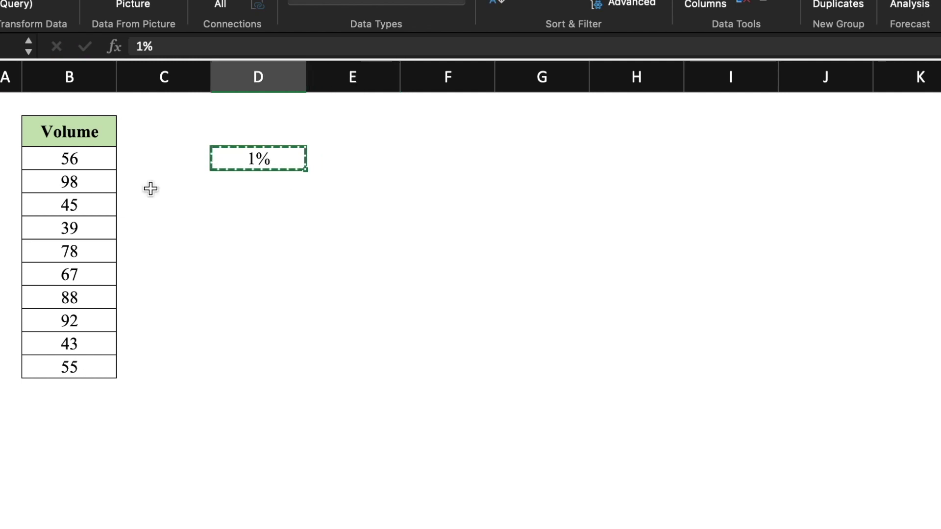
Paste Special onto the Volume numbers B3:B12 with Multiply
left_click_drag(101, 155, 98, 367)
right_click(91, 244)
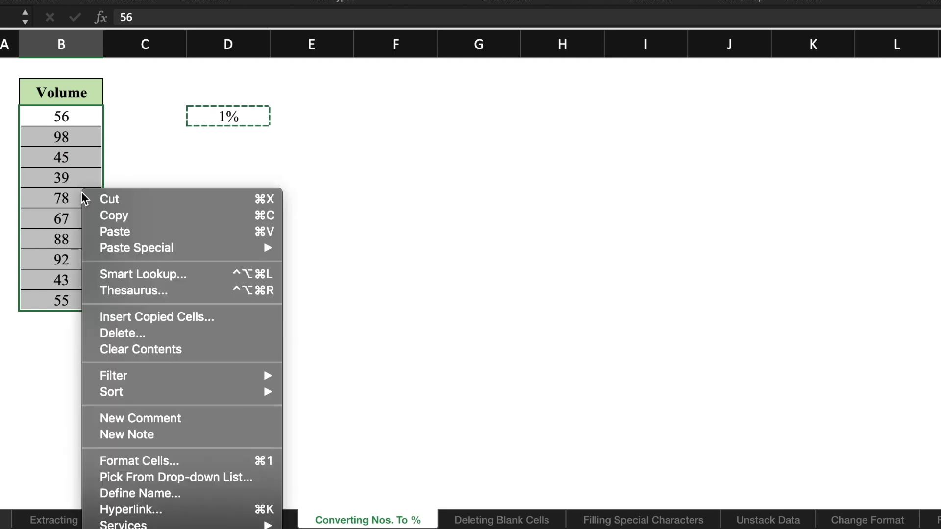
mouse_move(137, 249)
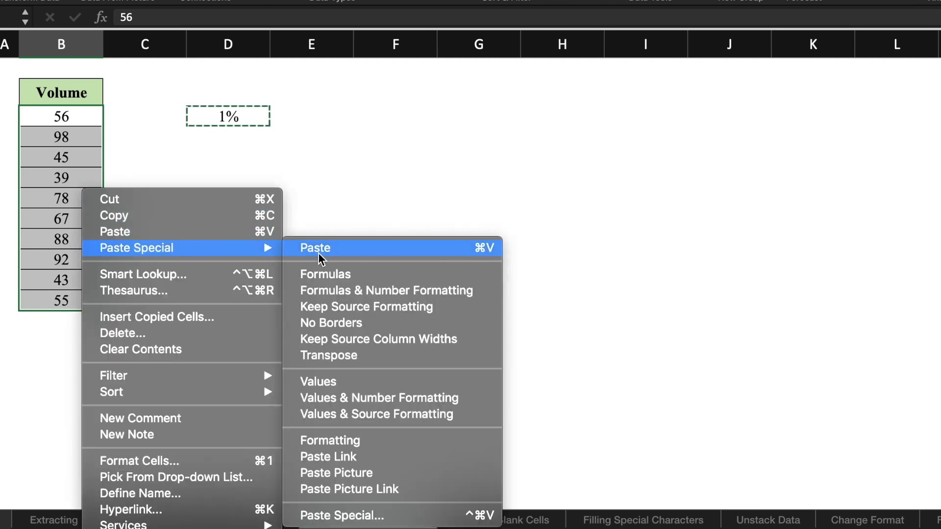
left_click(341, 516)
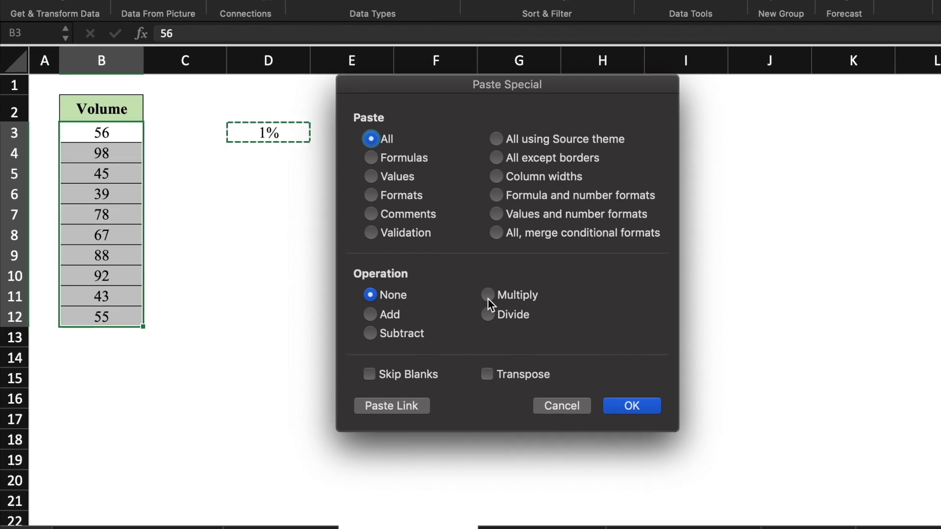
left_click(488, 295)
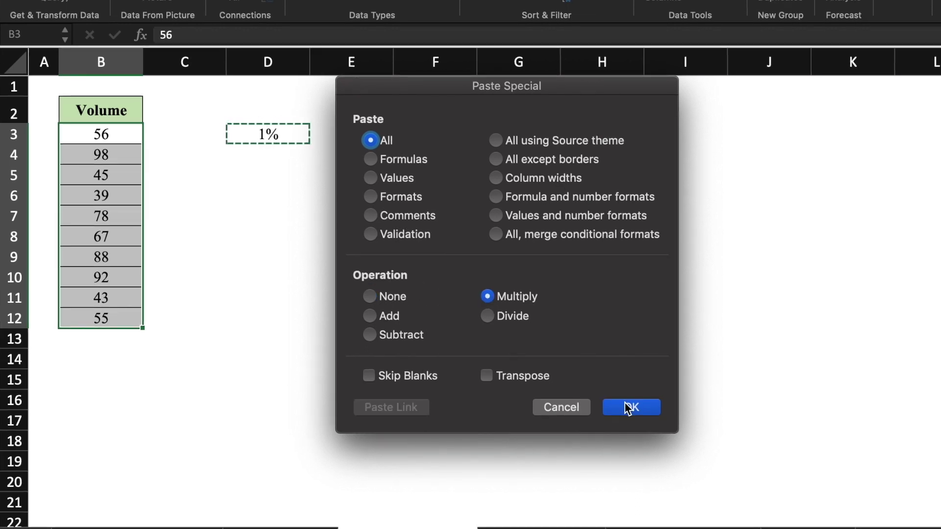
left_click(631, 406)
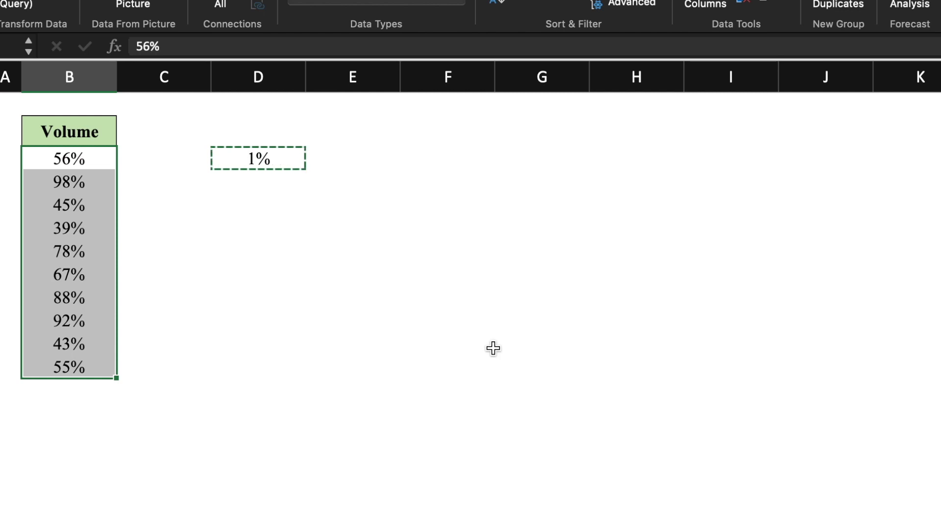
Delete the helper 1% value from D3
left_click(261, 161)
key("Delete")
left_click(292, 189)
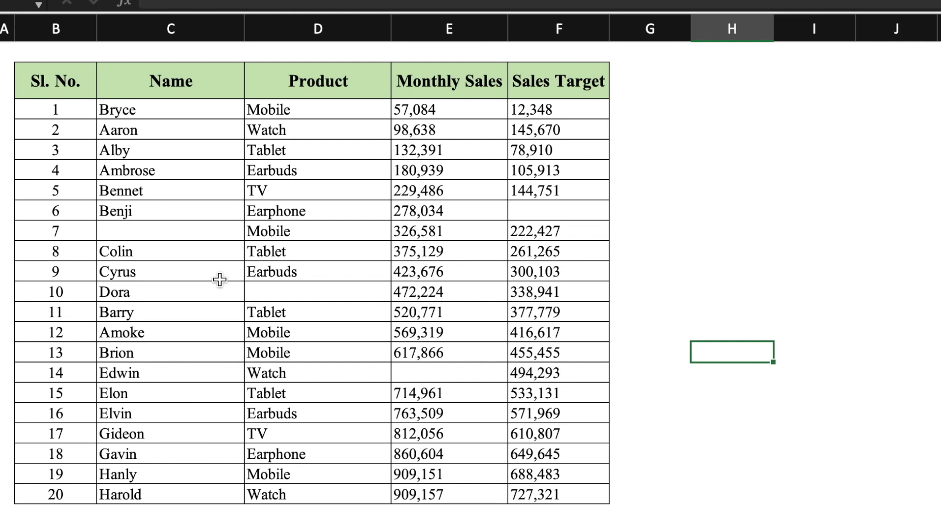
Point out the blank Name, Product, Sales Target and Monthly Sales cells
left_click(172, 234)
left_click(352, 291)
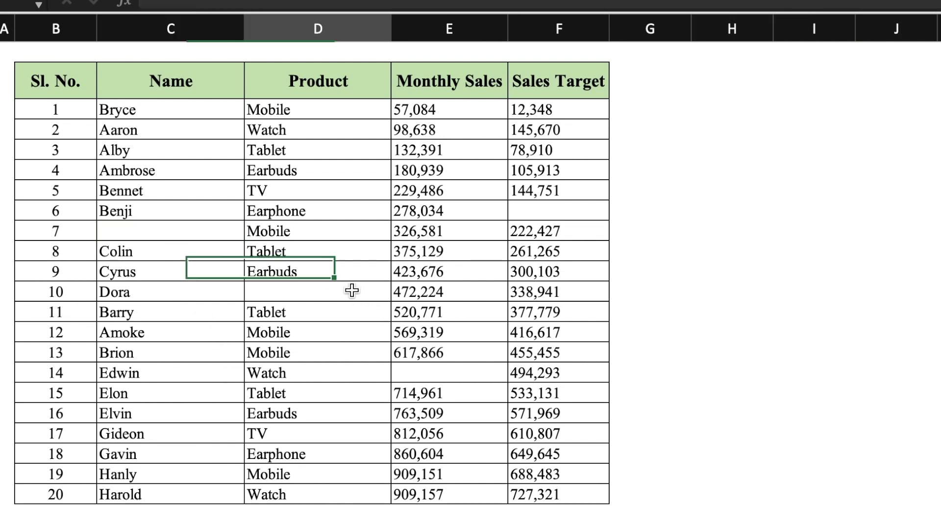
left_click(552, 212)
left_click(464, 375)
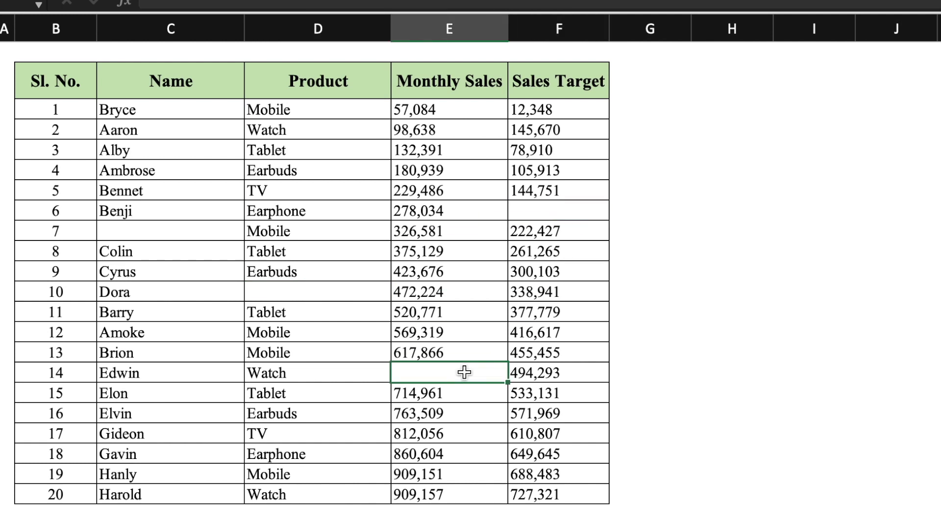
left_click(715, 240)
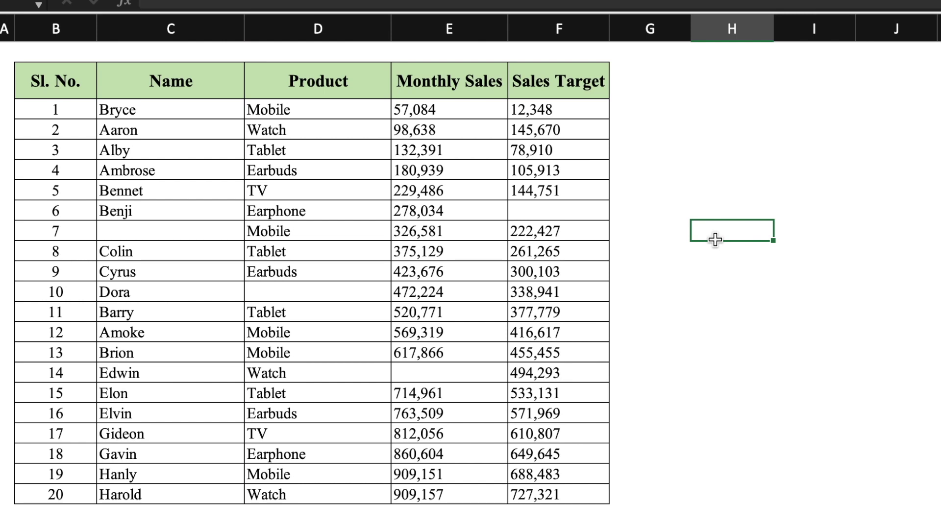
Select the table's blank cells via Go To Special and delete their entire rows
left_click_drag(192, 110, 559, 492)
key("F5")
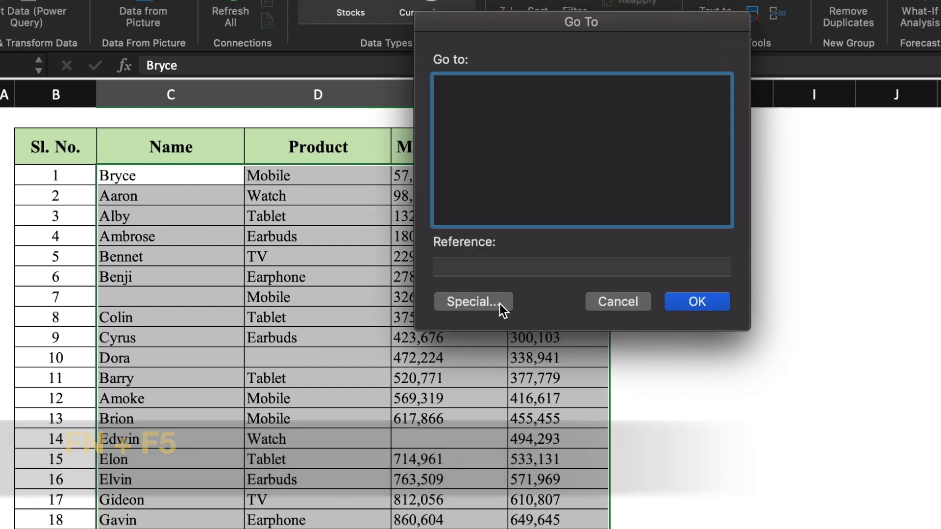
left_click(497, 303)
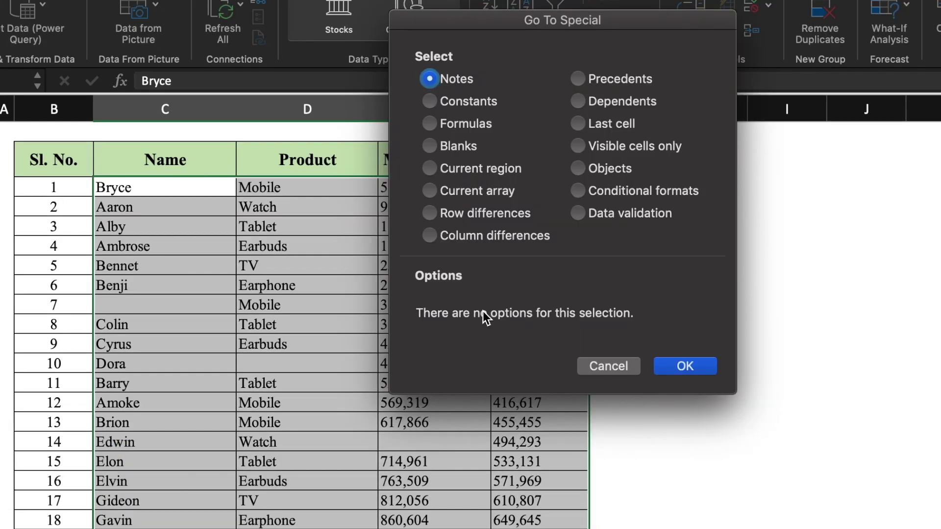
left_click(433, 145)
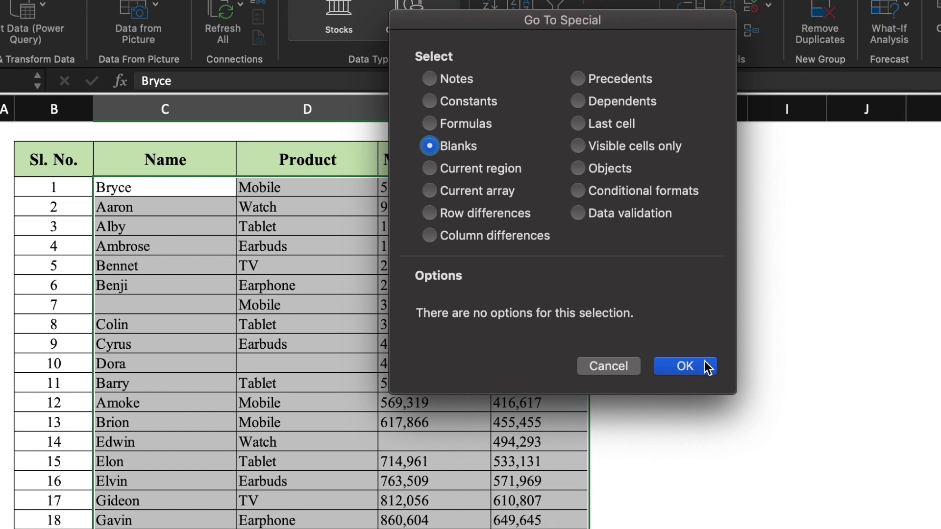
left_click(685, 366)
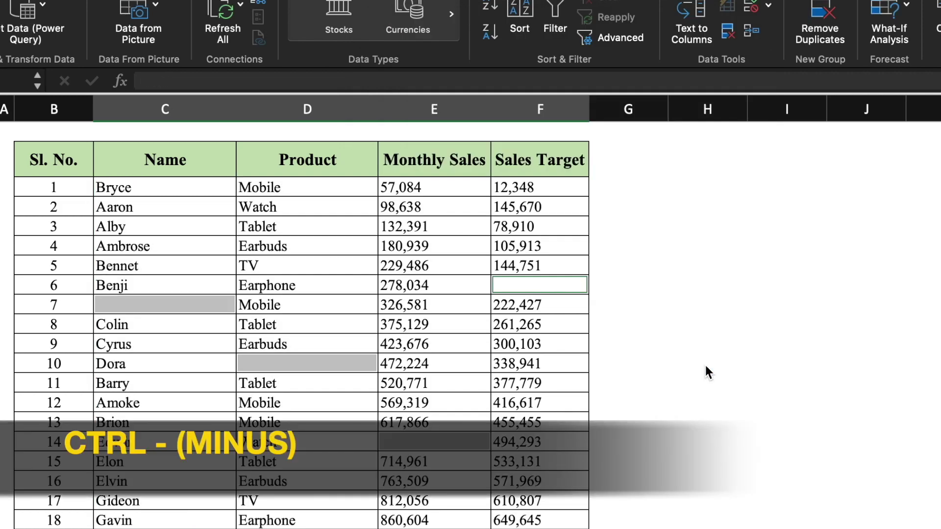
key("ctrl+minus")
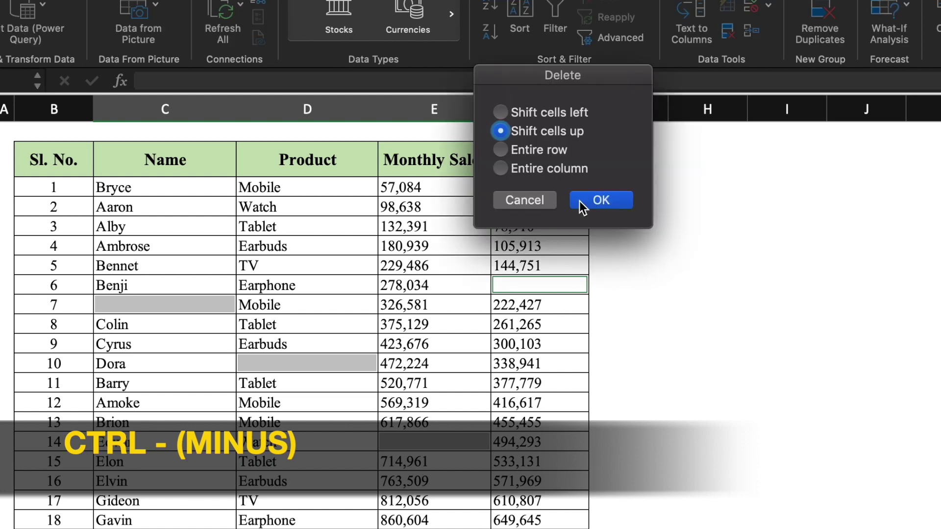
left_click(619, 201)
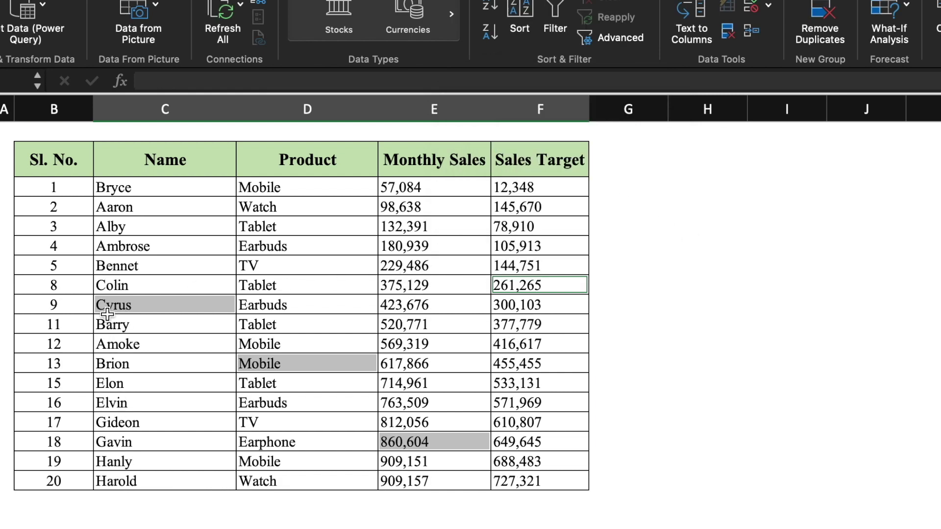
left_click(691, 312)
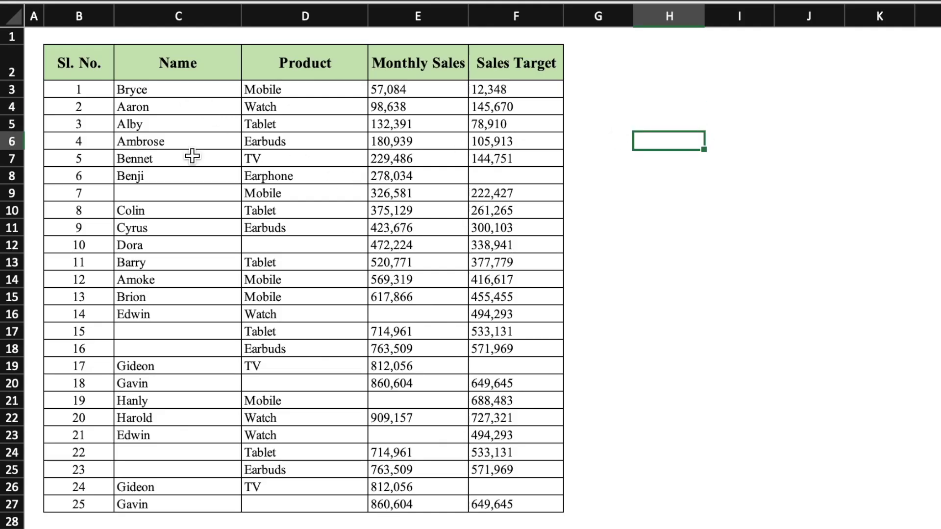
Point out the blank Name and Product cells, including Gideon's and Gavin's records
left_click(204, 193)
left_click(216, 333)
left_click(217, 364)
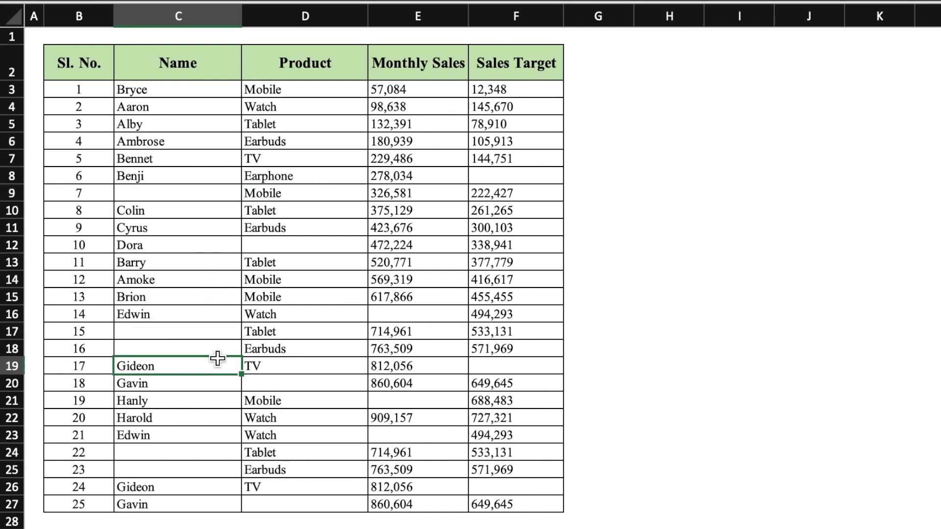
left_click(326, 383)
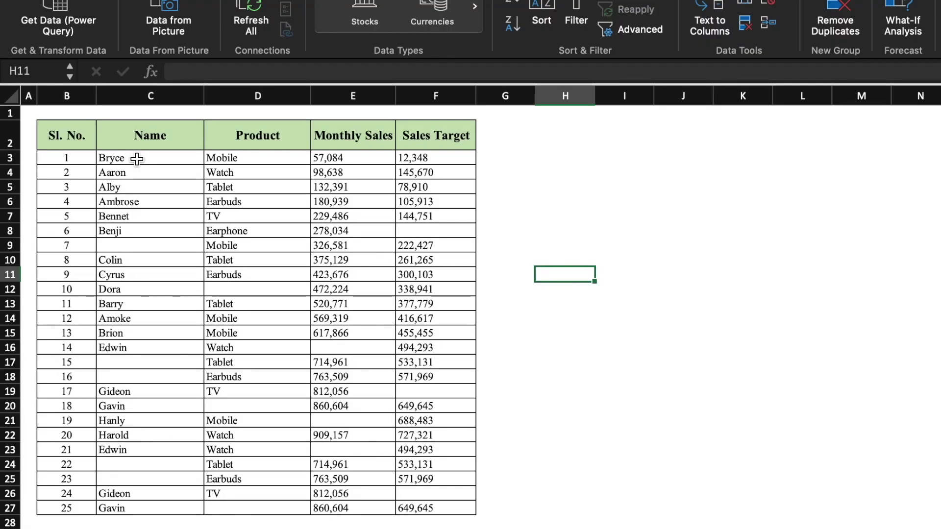
Select C3:F27 and narrow the selection to blank cells with Go To Special
left_click_drag(159, 89, 529, 424)
left_click_drag(448, 440, 451, 507)
key("F5")
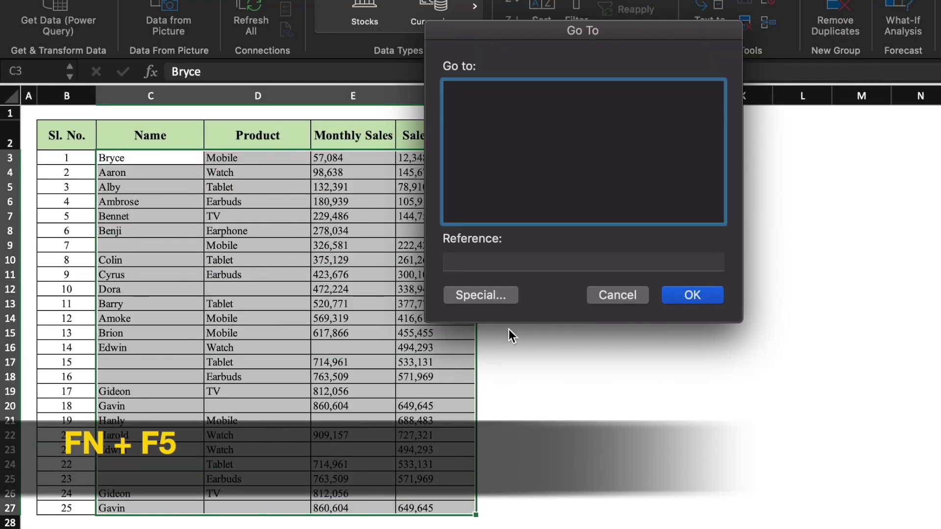
left_click(509, 300)
left_click(458, 137)
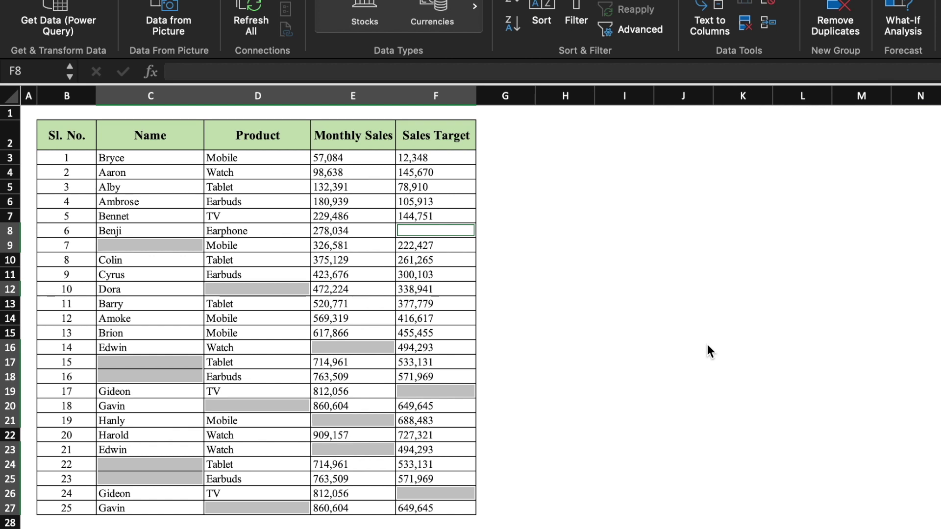
Enter 'Missing' into all selected blanks at once with Ctrl+Enter
left_click(366, 76)
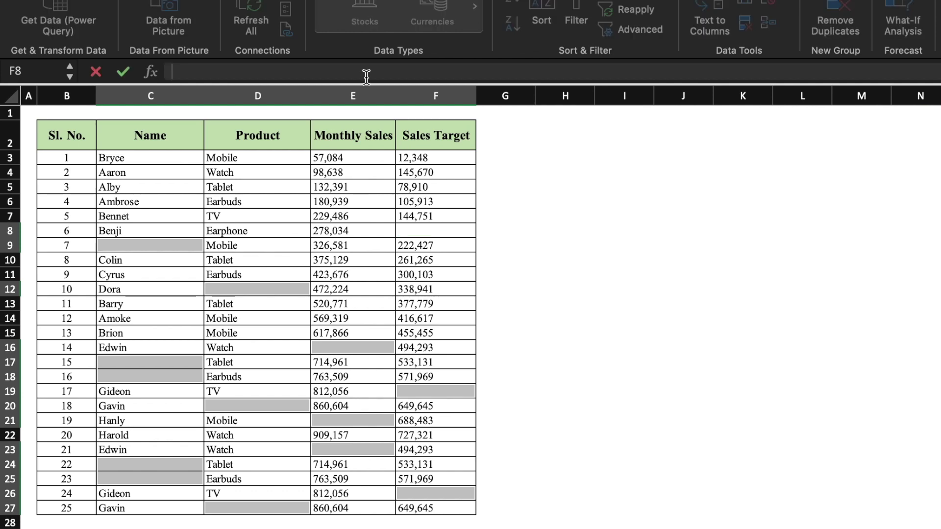
type("Missing")
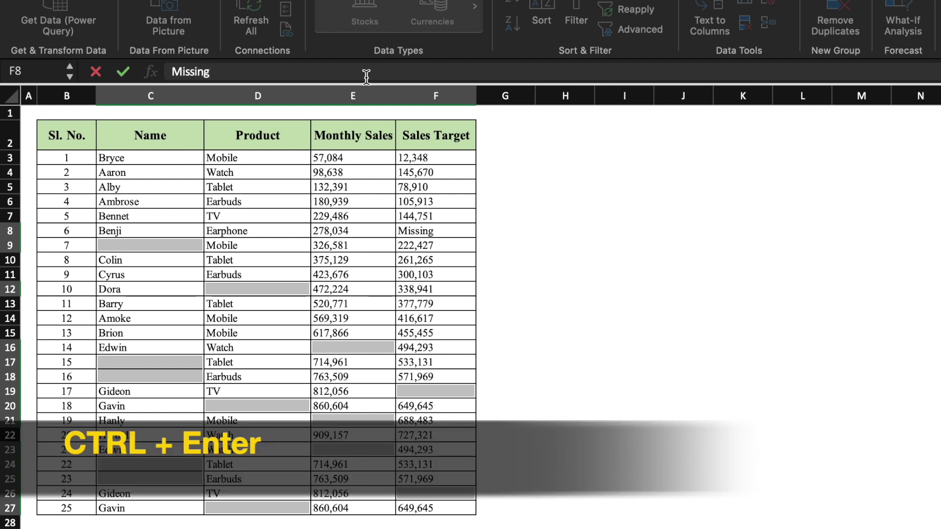
key("ctrl+Return")
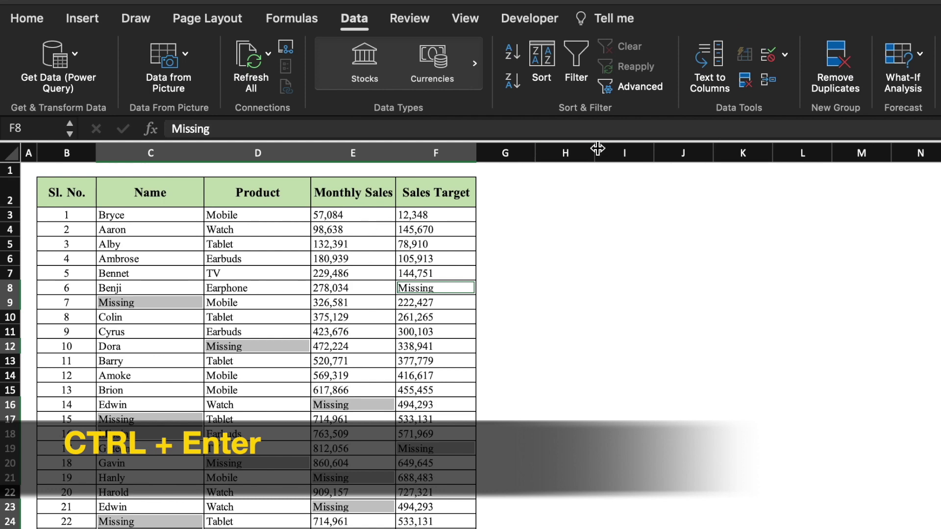
Add an Equal To 'Missing' highlight rule using Light Red Fill with Dark Red Text
left_click(27, 18)
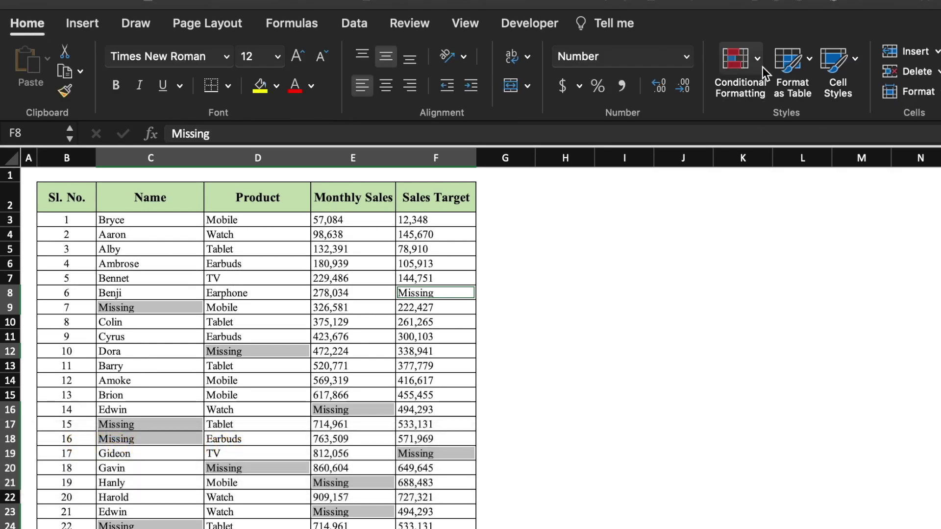
left_click(760, 62)
mouse_move(549, 91)
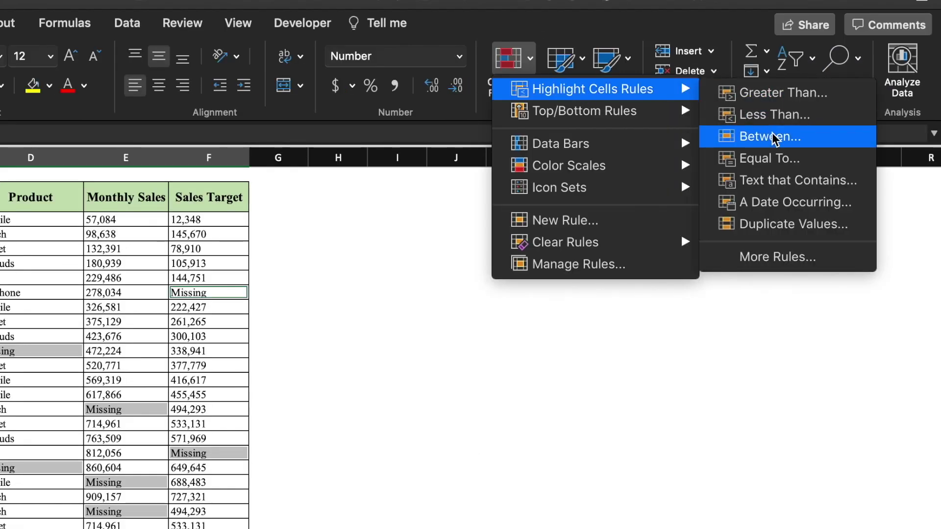
left_click(783, 161)
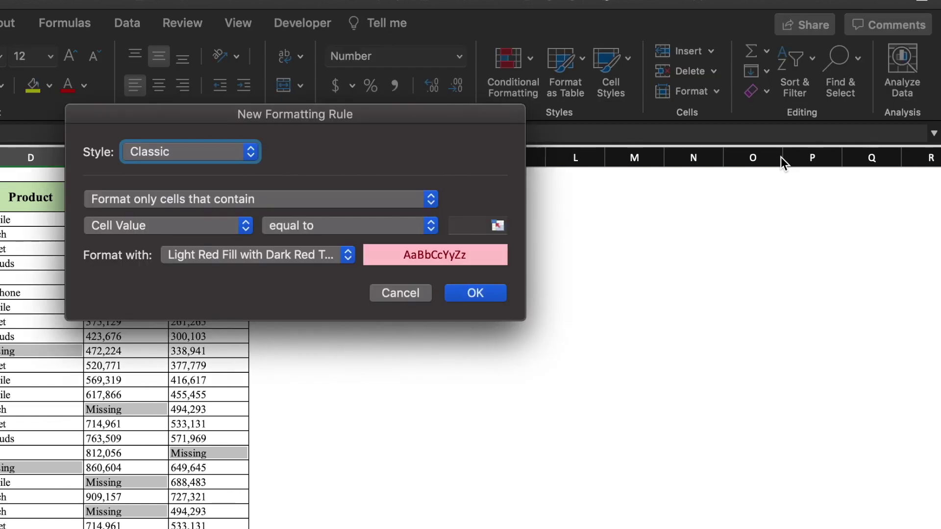
left_click(458, 227)
type("Missing")
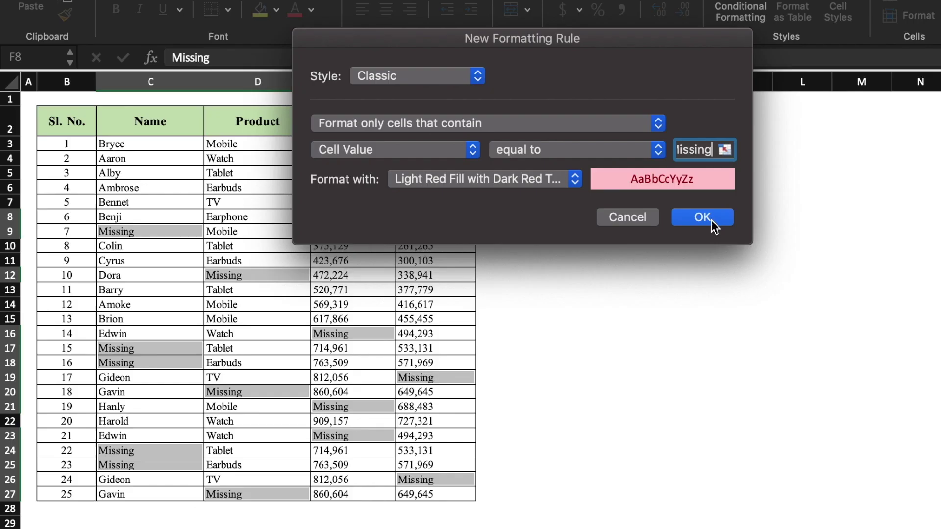
left_click(703, 217)
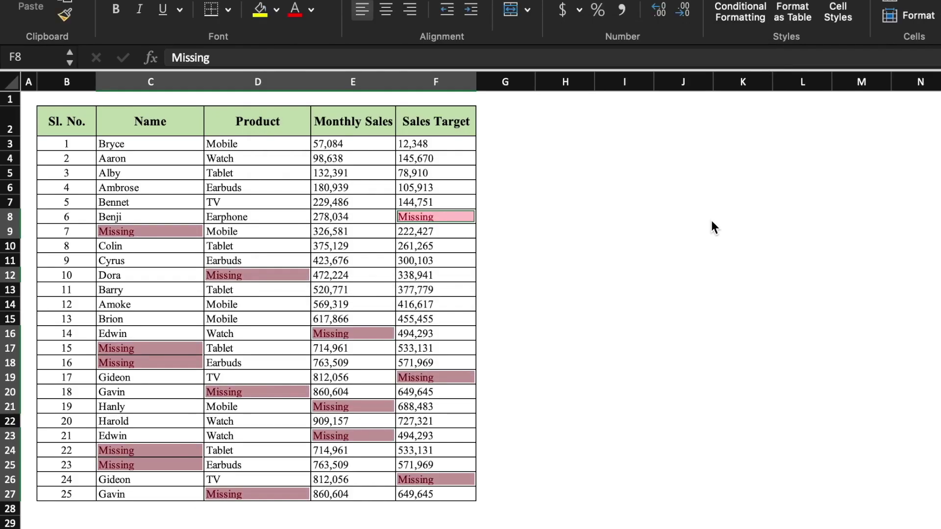
Replace the Missing name in cell C9 with Monk
left_click(711, 221)
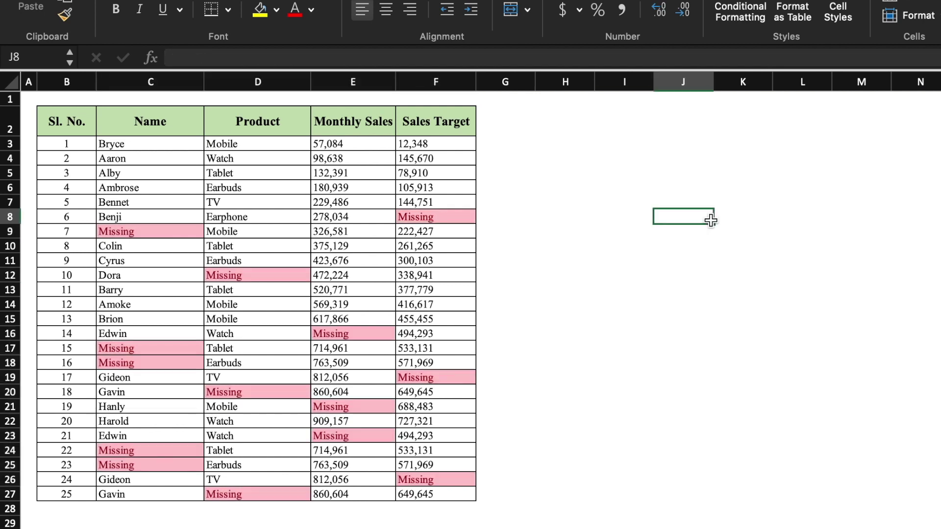
left_click(169, 230)
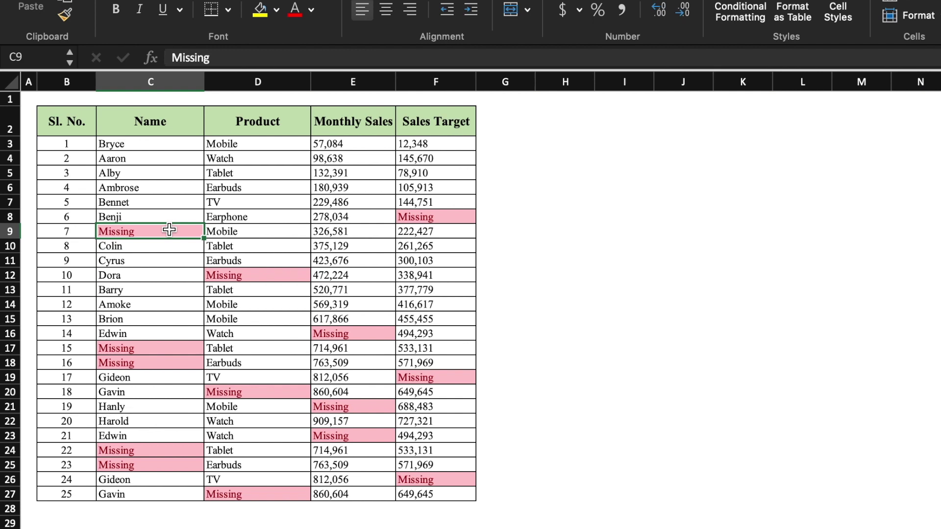
type("Monk")
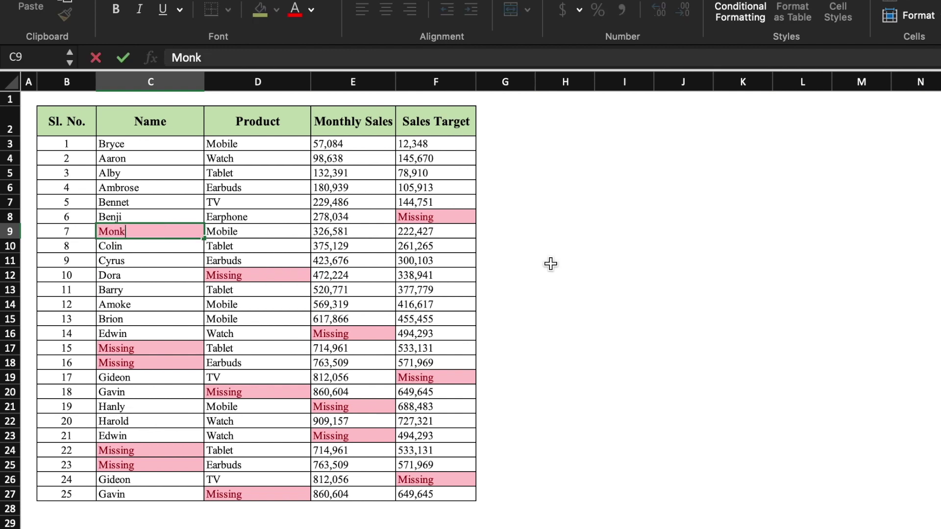
left_click(584, 274)
left_click(178, 232)
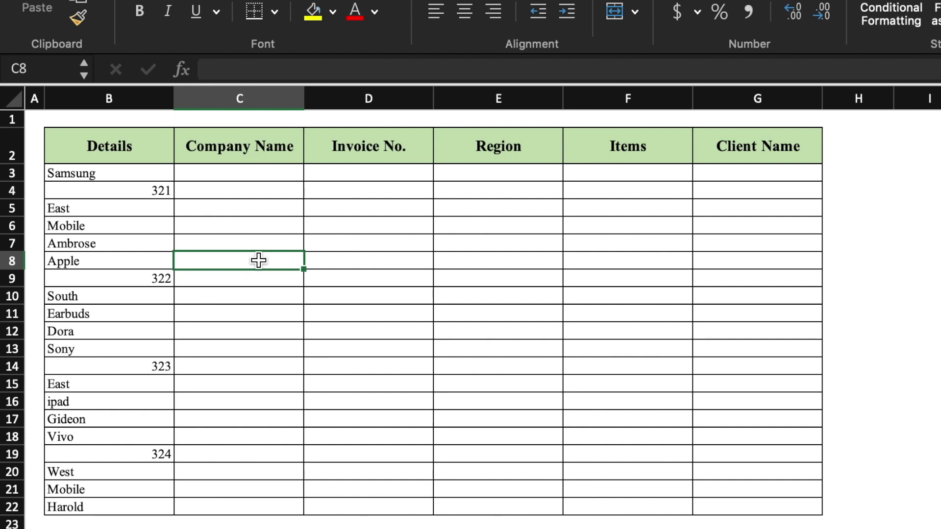
Enter the formulas =B3 in C3, =B4 in D4 and =B5 in E5
left_click(244, 177)
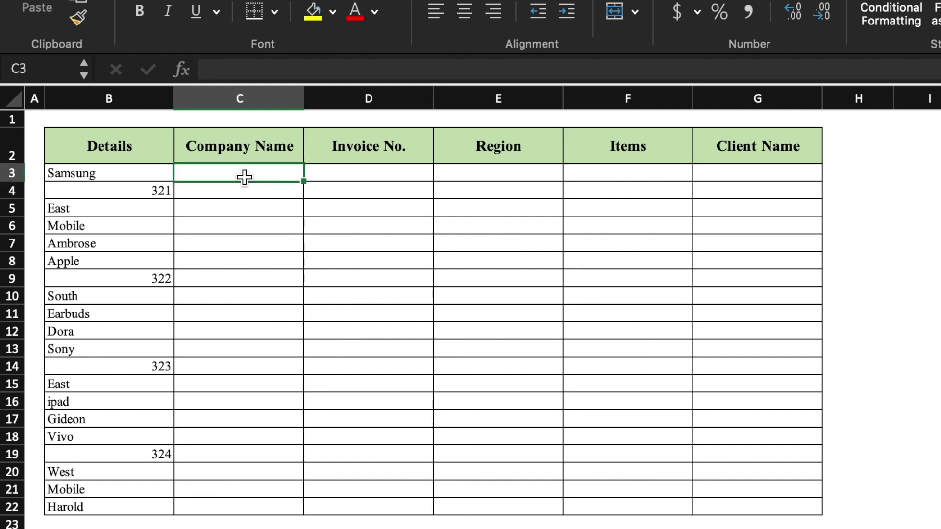
type("=")
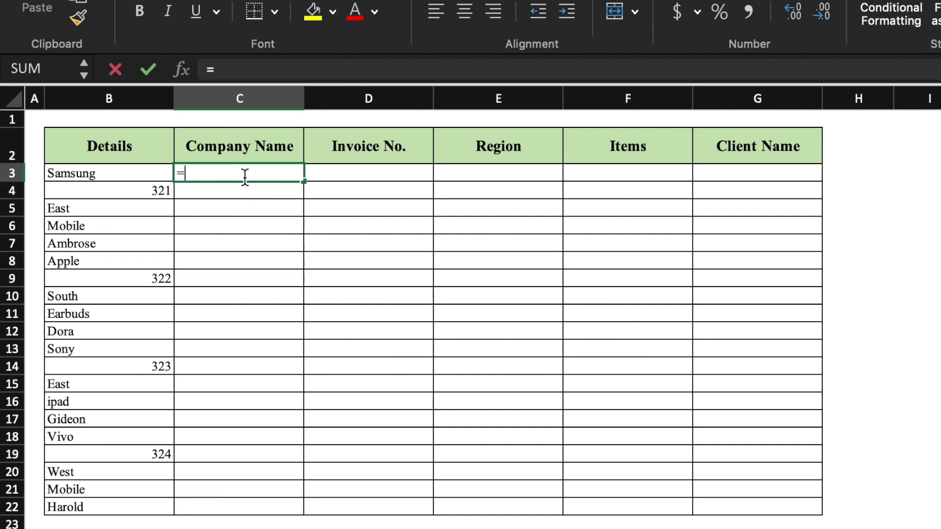
left_click(122, 172)
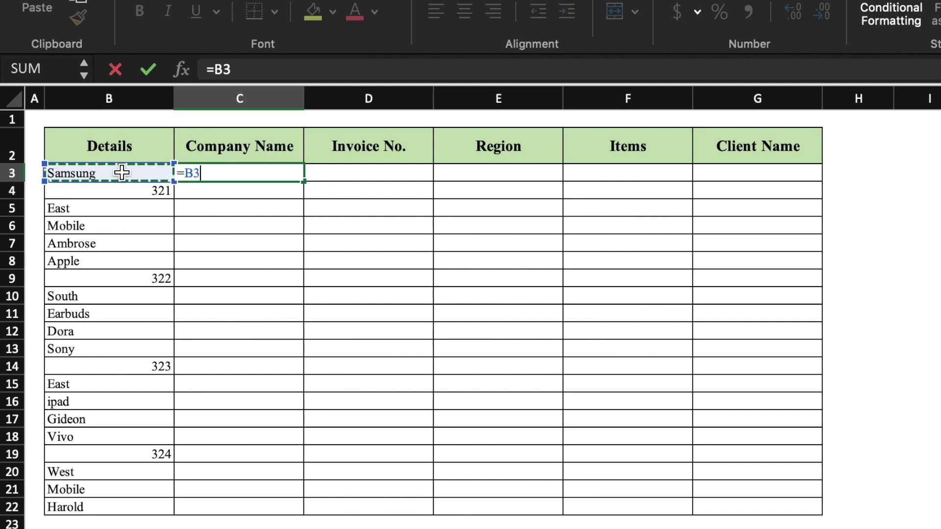
key("Return")
left_click(334, 192)
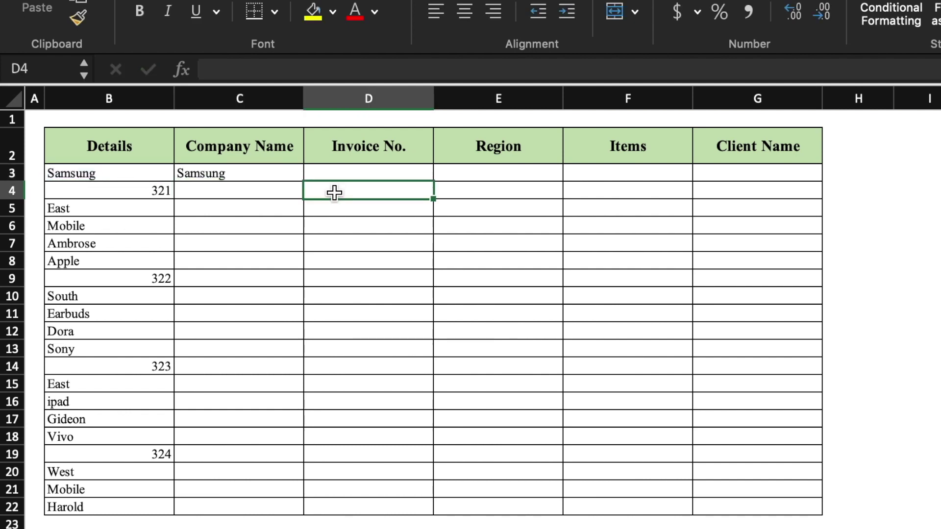
type("=")
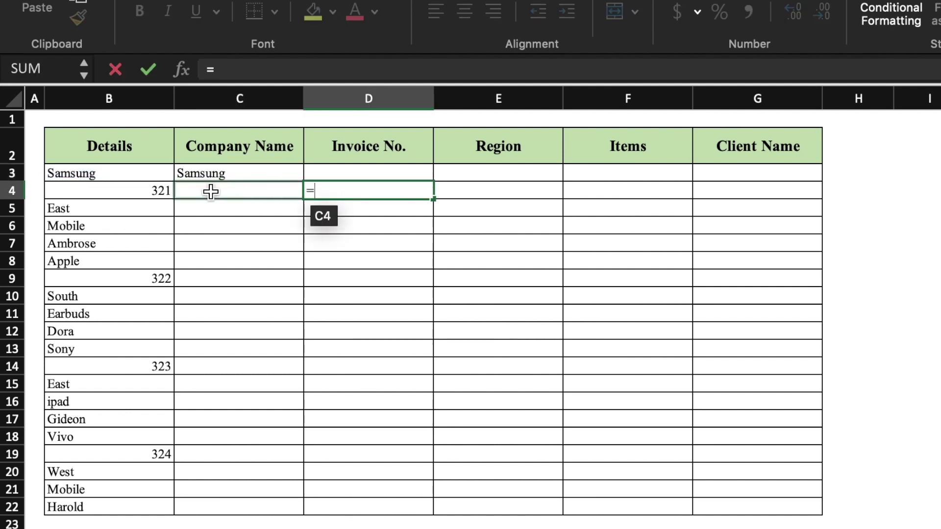
left_click(164, 194)
key("Return")
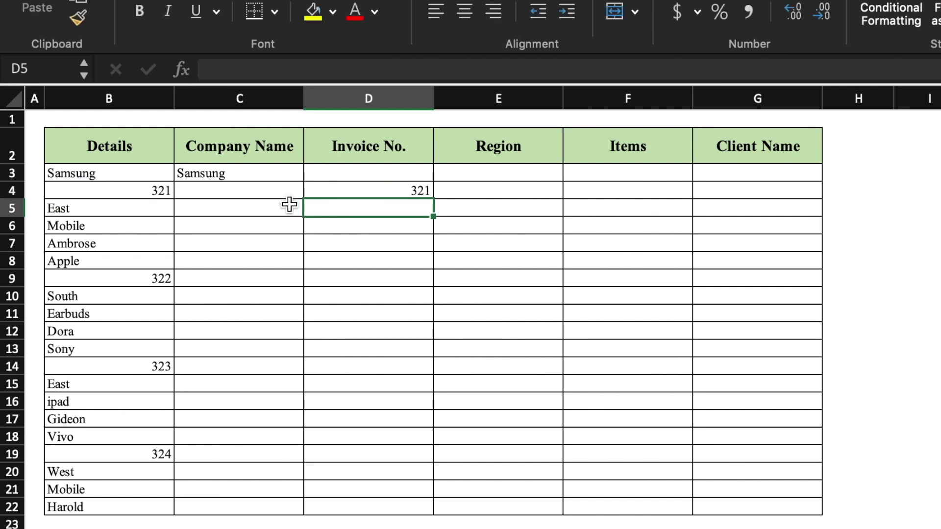
left_click(534, 208)
type("=")
left_click(167, 210)
key("Return")
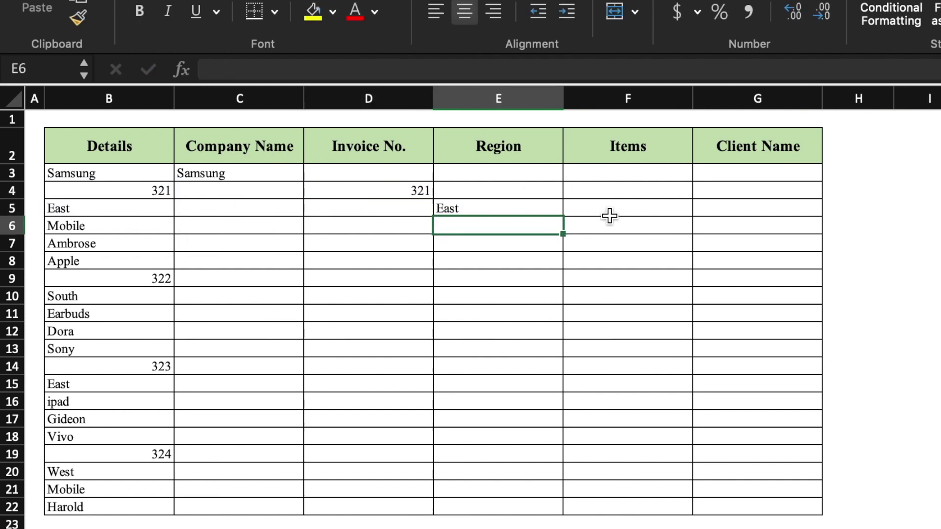
Enter =B6 in F6 and =B7 in G7, then fill C3:G7 down to row 22
left_click(614, 223)
type("=")
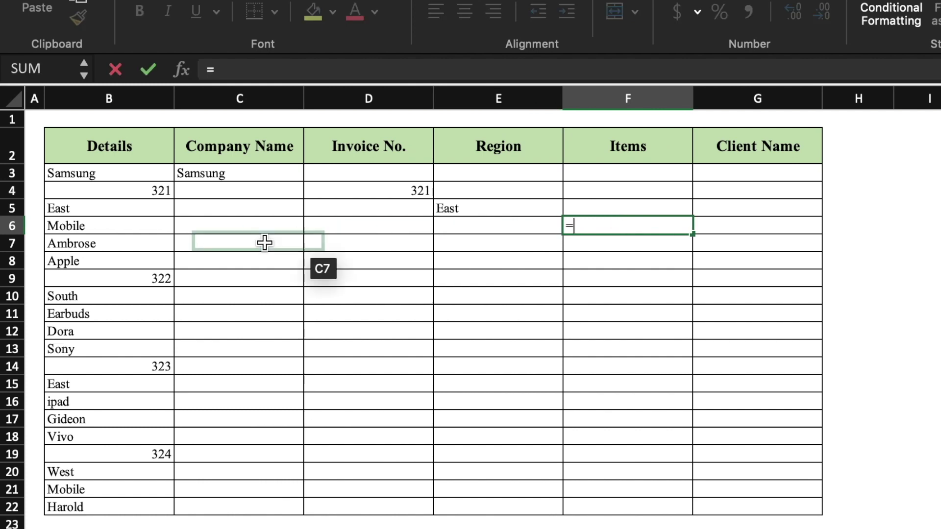
left_click(142, 225)
key("Return")
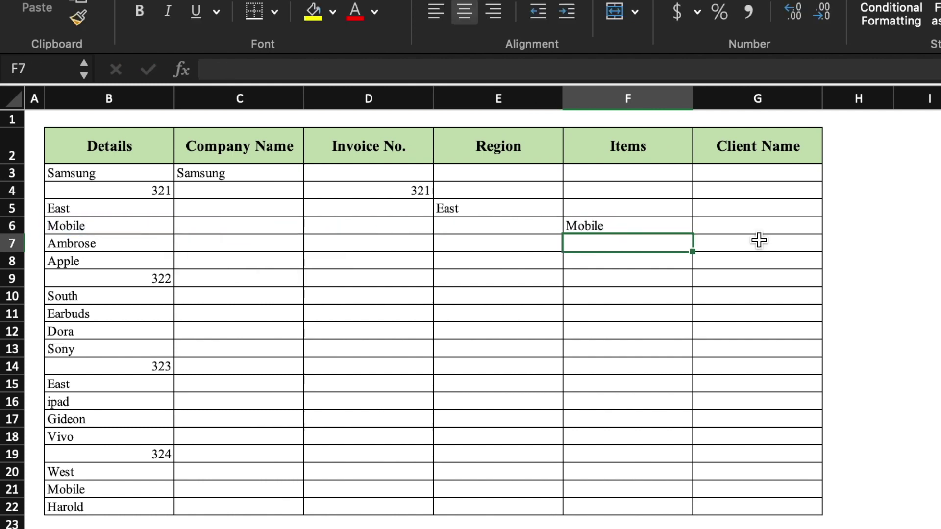
left_click(758, 239)
type("=")
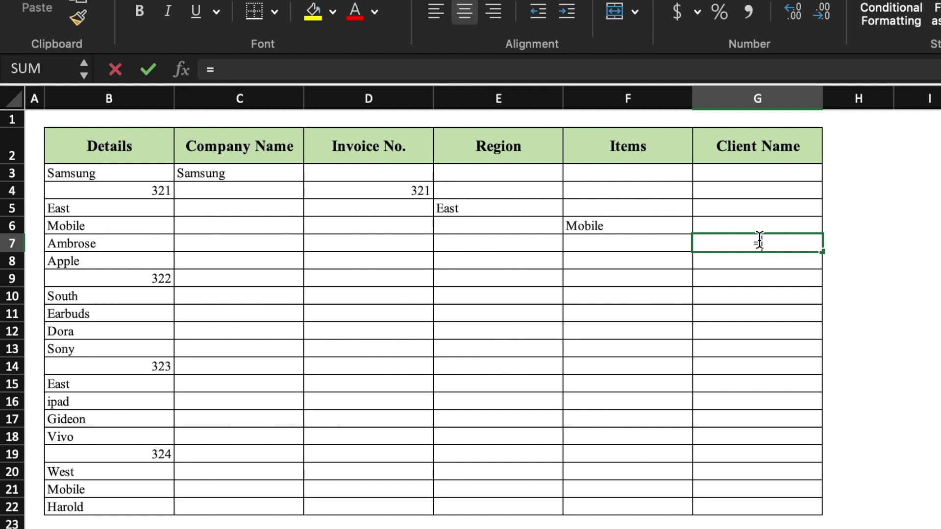
left_click(131, 241)
key("Return")
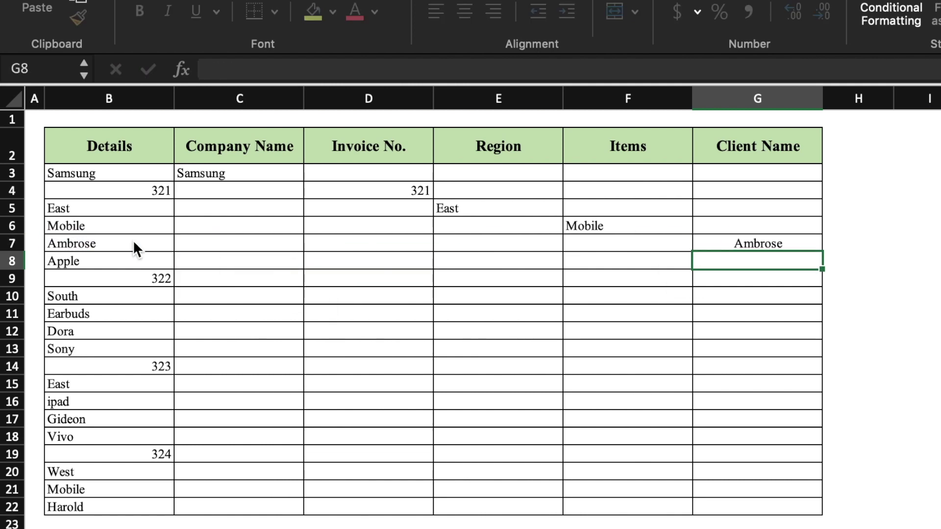
left_click_drag(258, 173, 731, 240)
left_click_drag(822, 252, 816, 512)
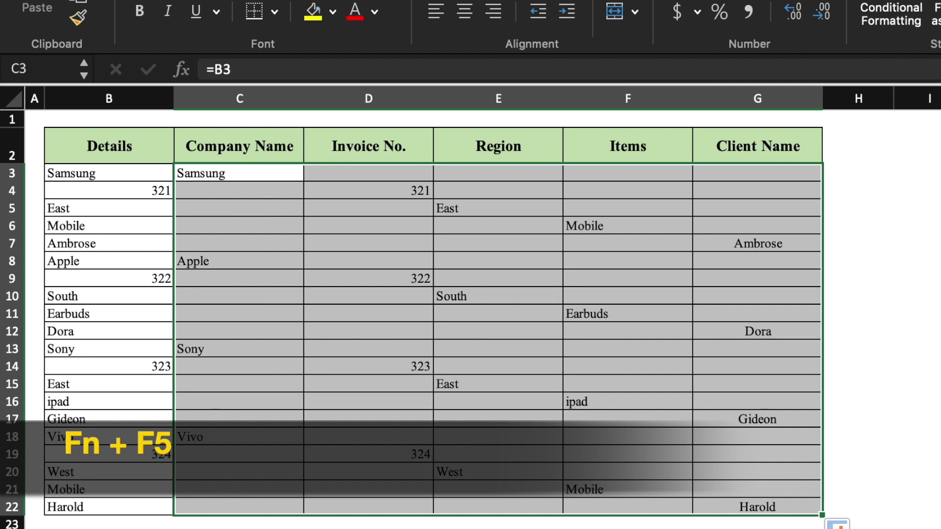
Select all blank cells with Go To Special and delete them, shifting cells up
key("F5")
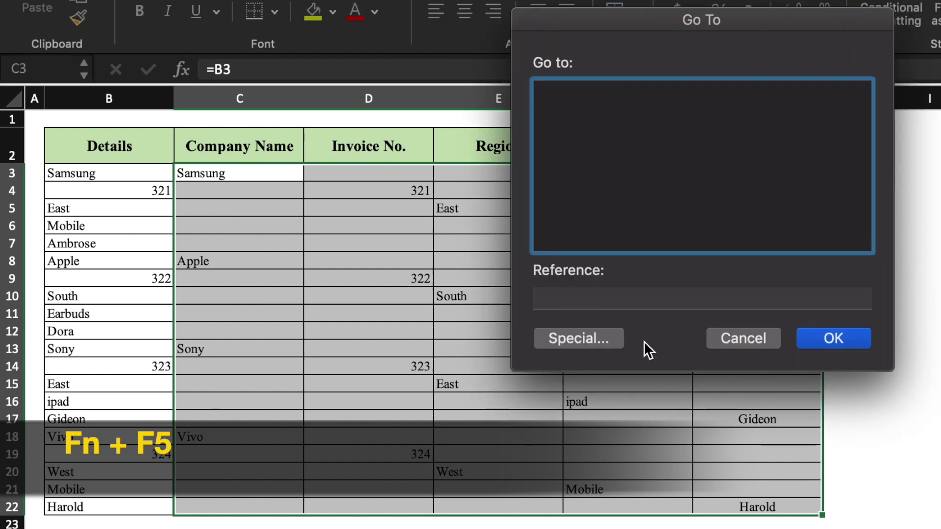
left_click(614, 339)
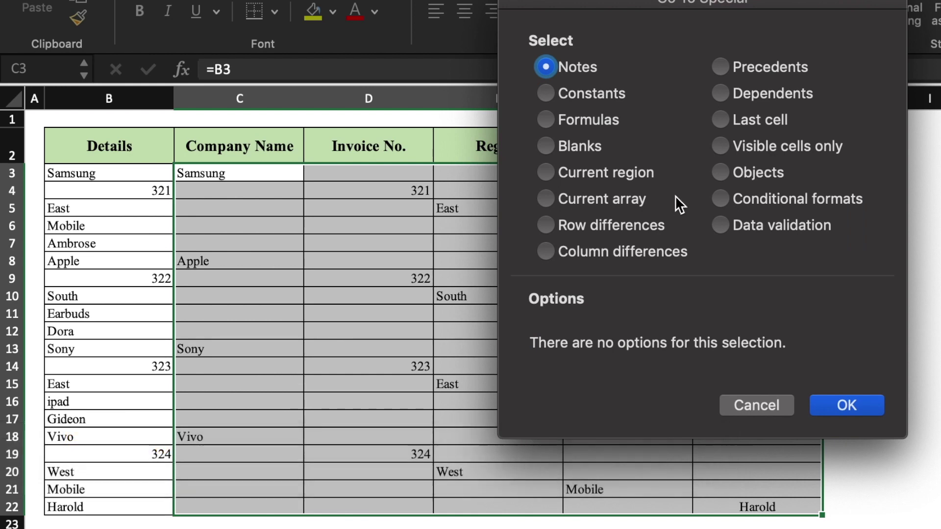
left_click(548, 145)
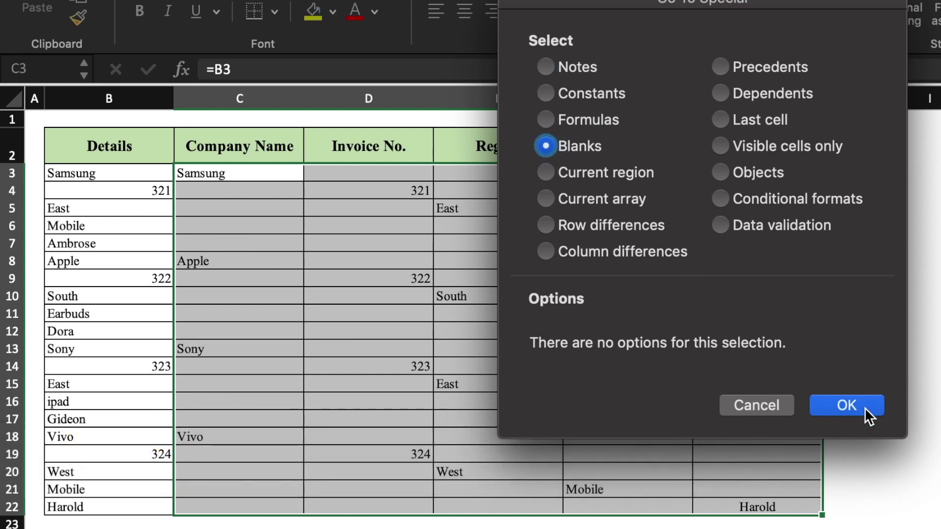
left_click(816, 410)
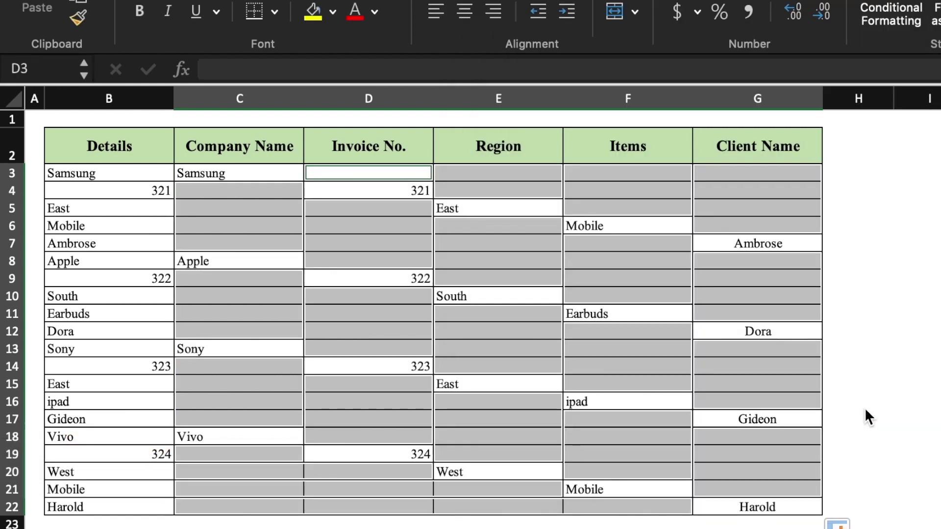
key("ctrl+minus")
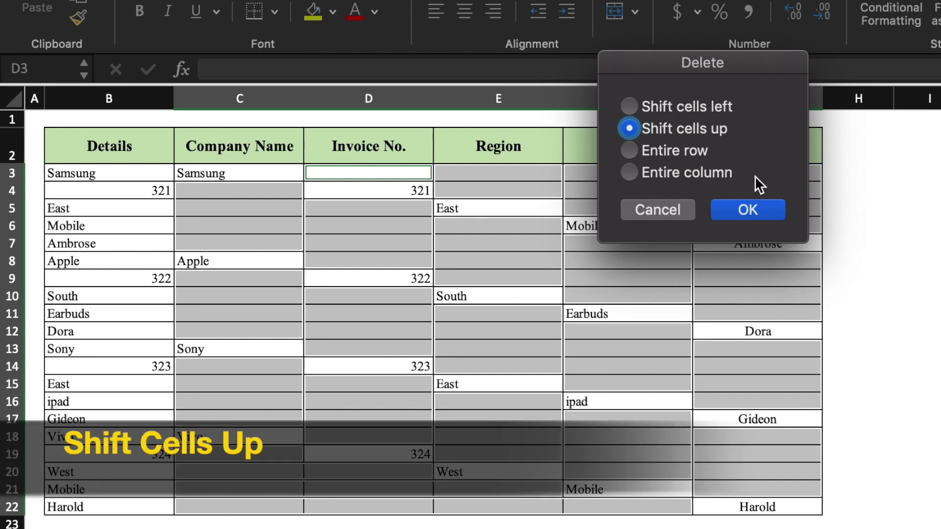
left_click(770, 209)
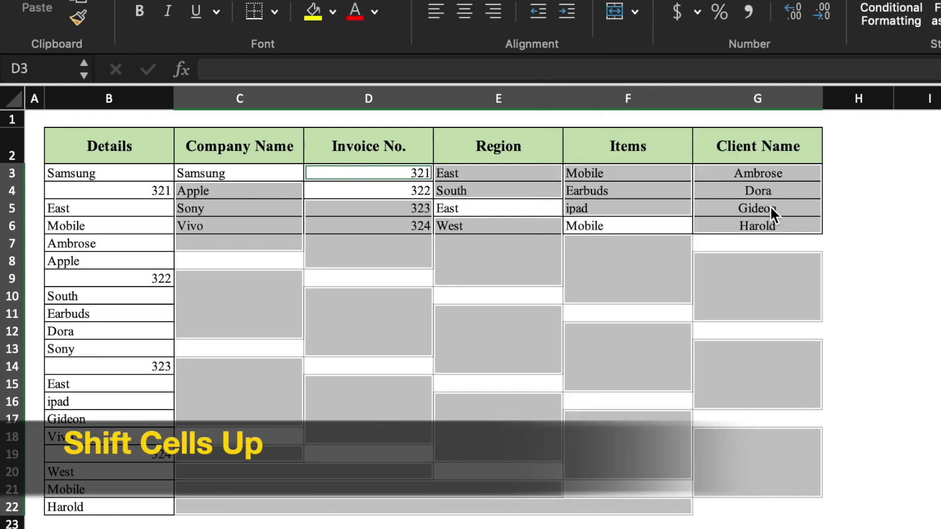
left_click(905, 296)
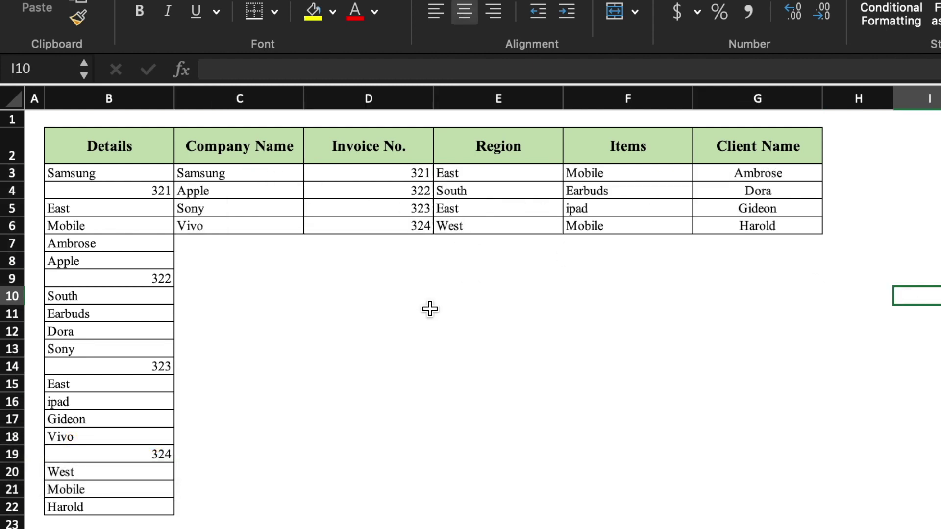
Copy the four records C3:G6 and paste them back as values only
left_click_drag(244, 174, 739, 222)
key("super+c")
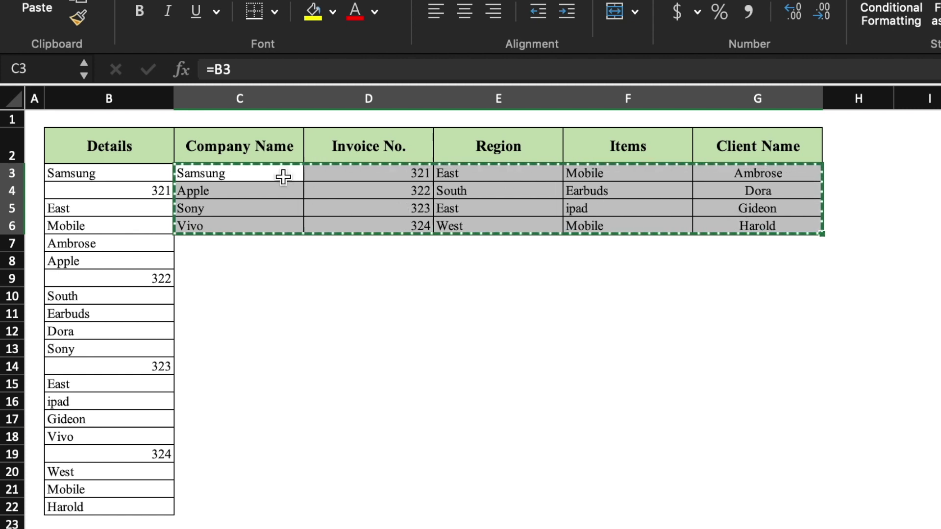
left_click(283, 178)
right_click(283, 178)
mouse_move(375, 262)
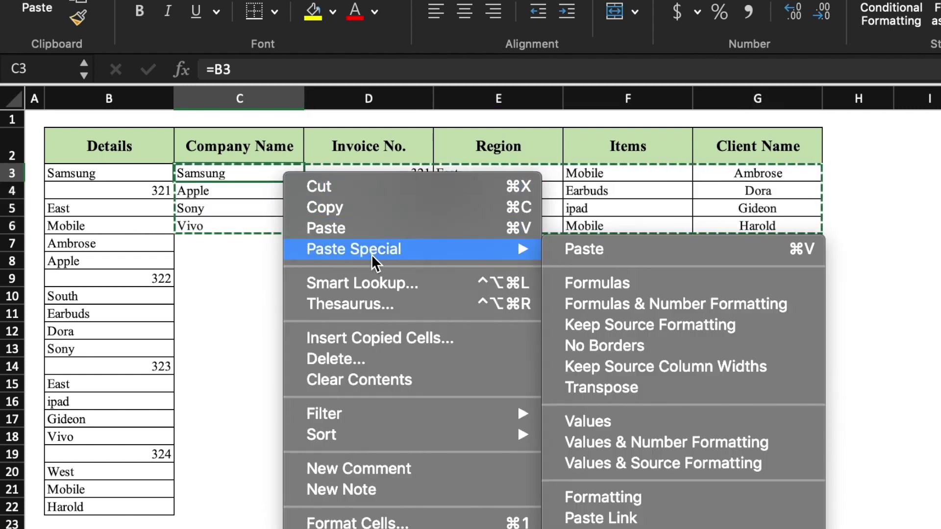
left_click(588, 421)
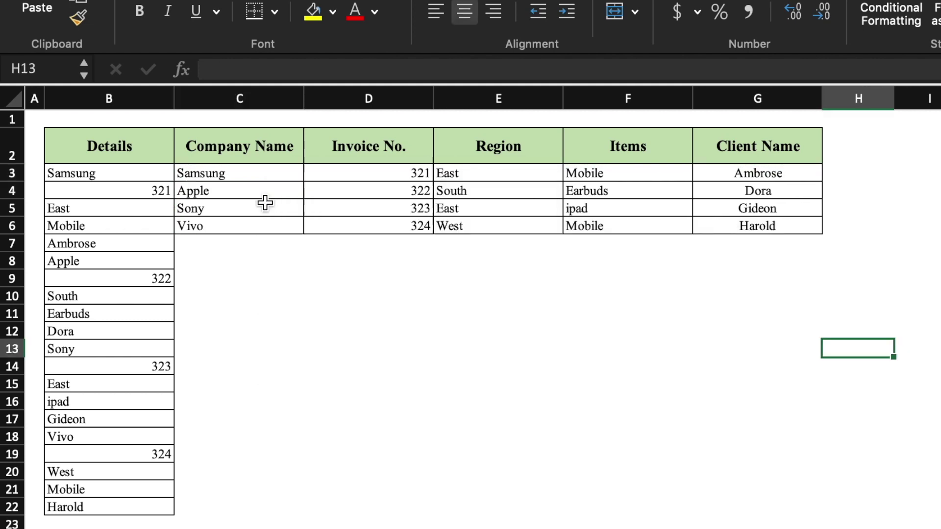
Delete the original Details column B
left_click(136, 100)
right_click(134, 96)
left_click(205, 219)
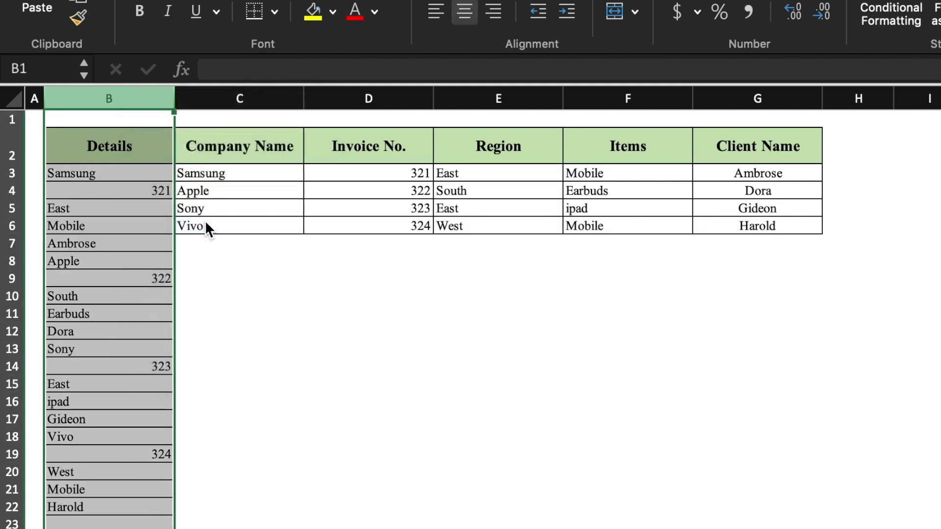
left_click(370, 278)
left_click(249, 322)
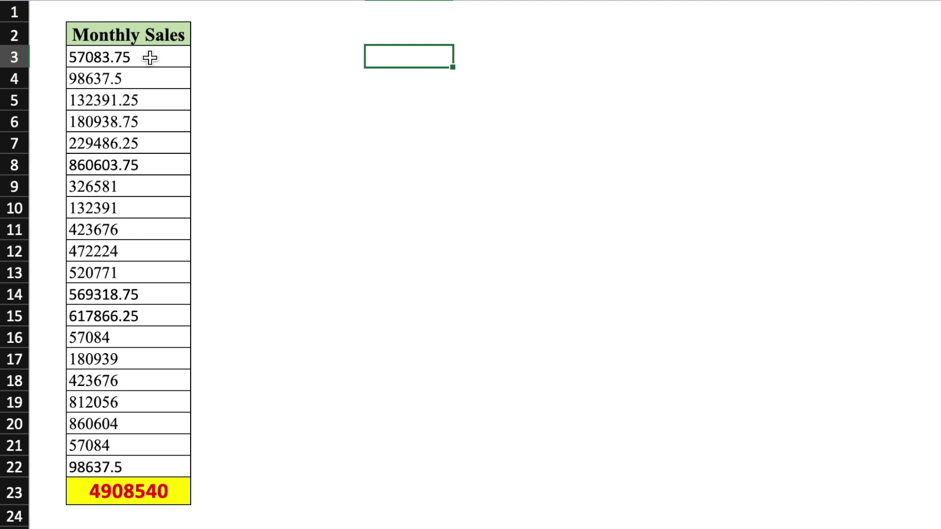
Check the Monthly Sales total, then enter 1 in helper cell D3 and copy it
left_click(149, 57)
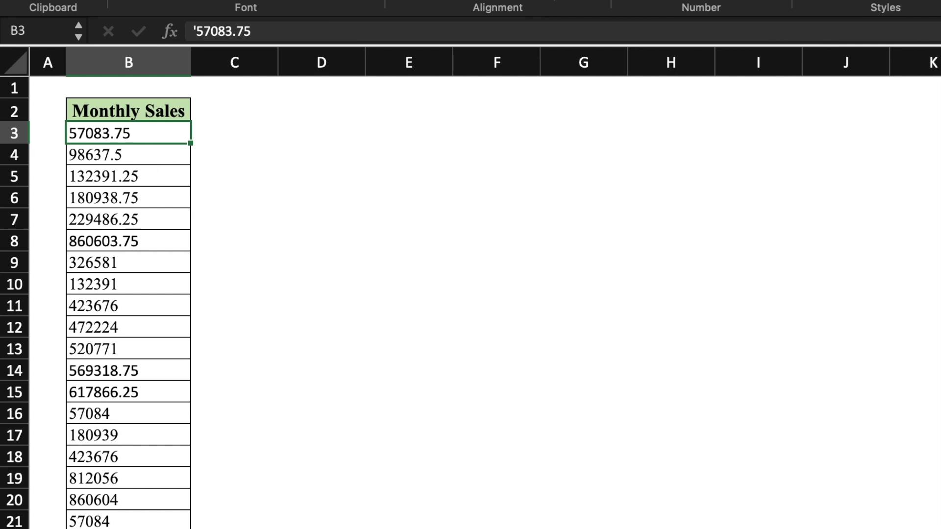
key("ctrl+Down")
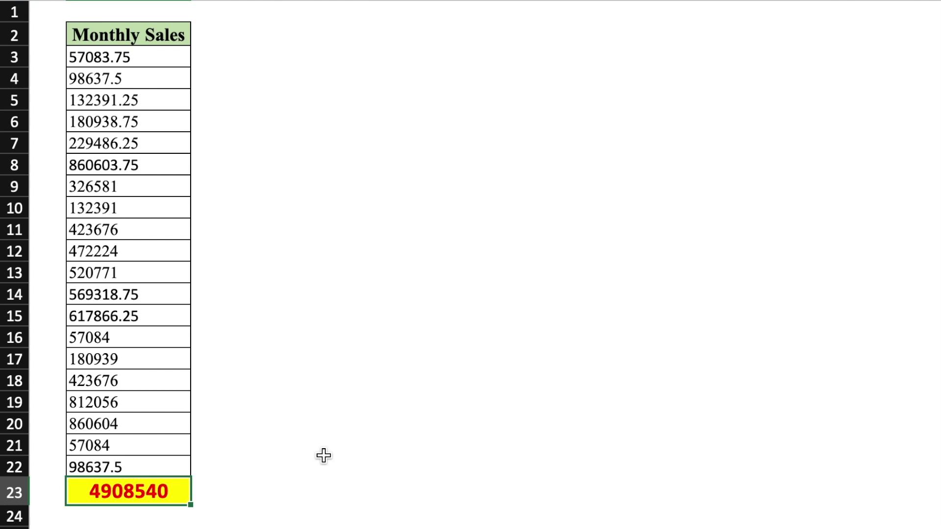
left_click(337, 64)
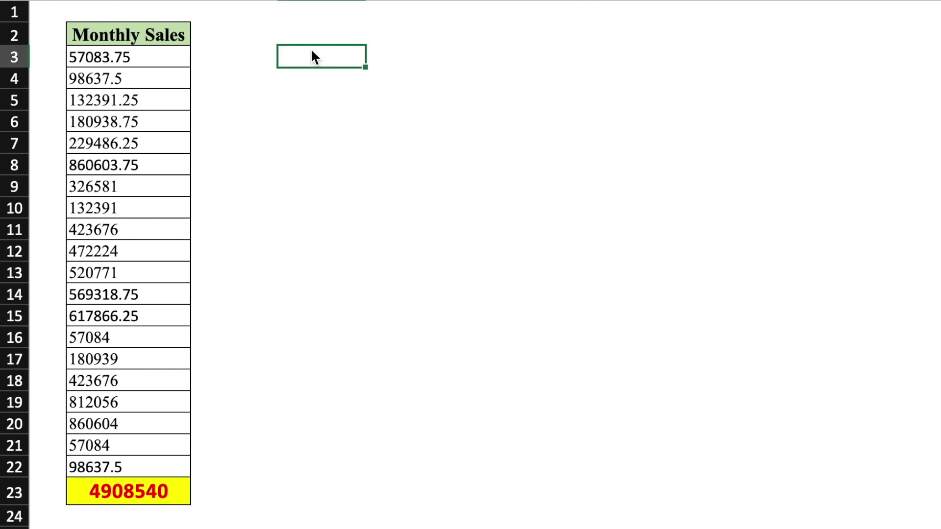
type("1")
key("Return")
left_click(338, 61)
key("ctrl+c")
Paste Special with Multiply onto Monthly Sales B3:B22, turning the text entries into numbers
left_click_drag(167, 58, 158, 463)
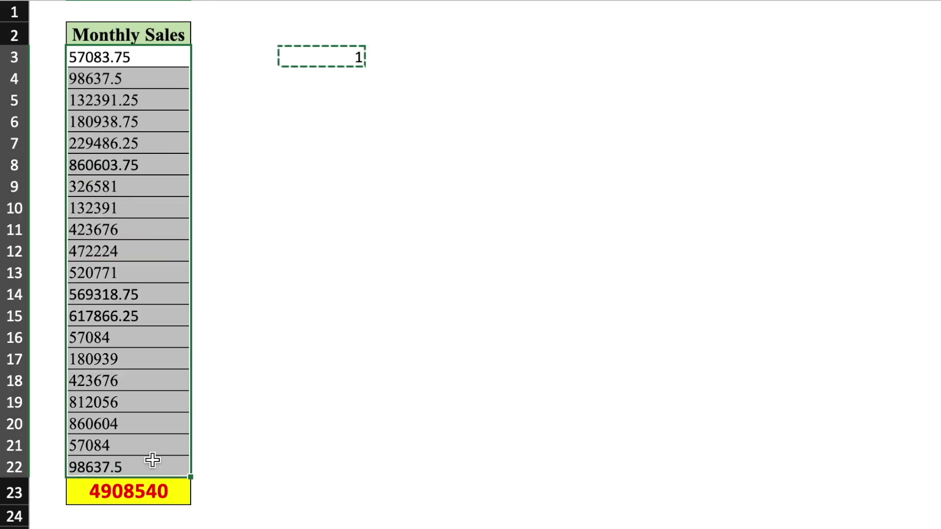
right_click(165, 299)
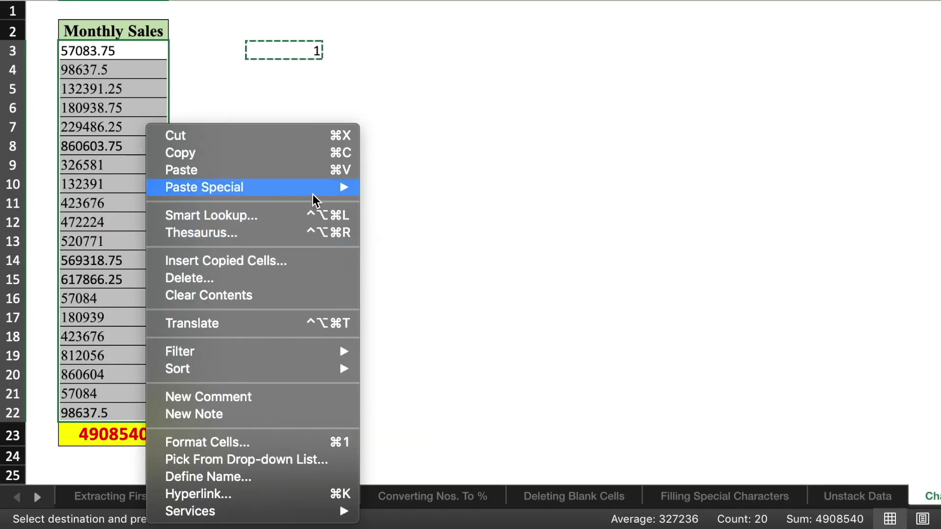
mouse_move(381, 221)
left_click(423, 471)
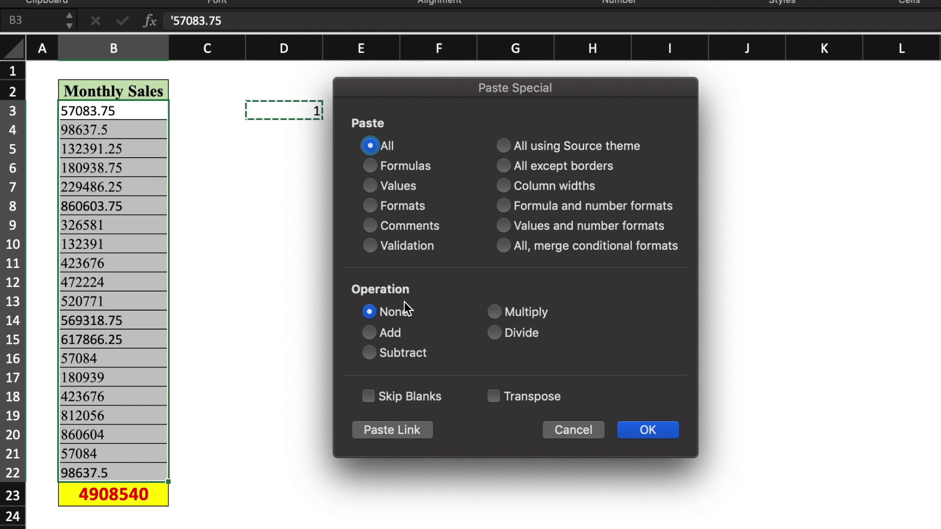
left_click(495, 314)
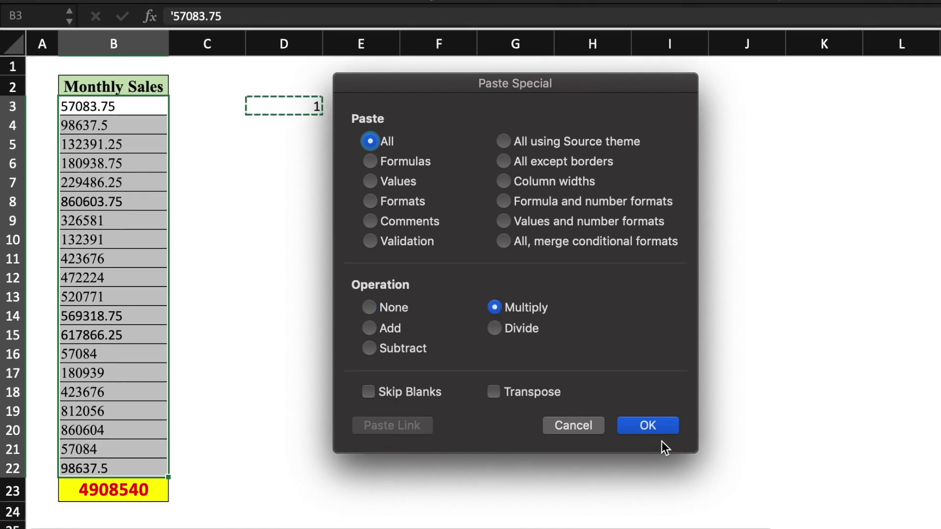
left_click(659, 443)
left_click(516, 263)
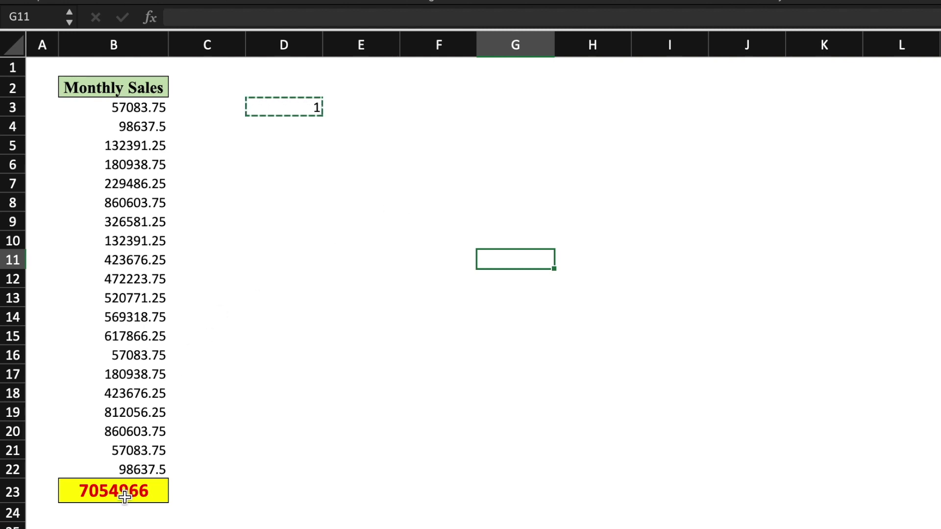
Review the converted Monthly Sales values starting from B3
left_click(294, 322)
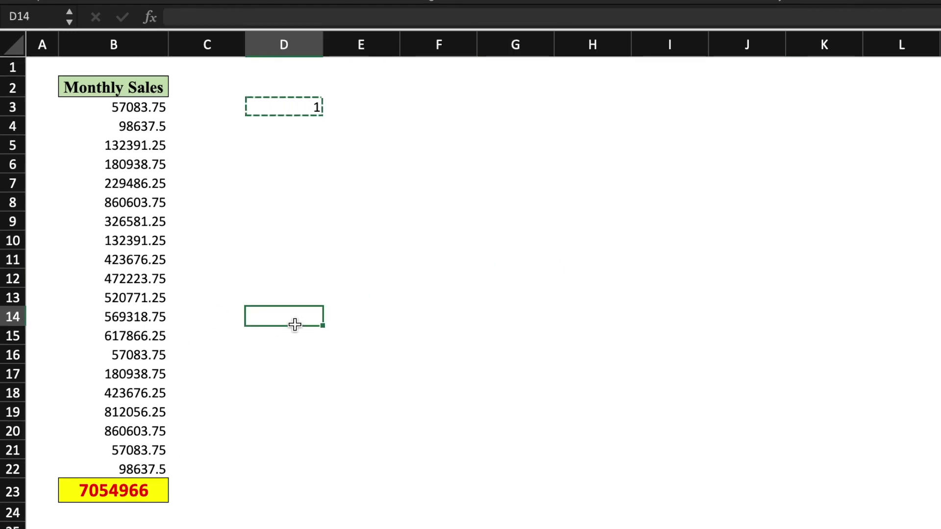
left_click_drag(133, 112, 133, 258)
left_click_drag(123, 134, 117, 105)
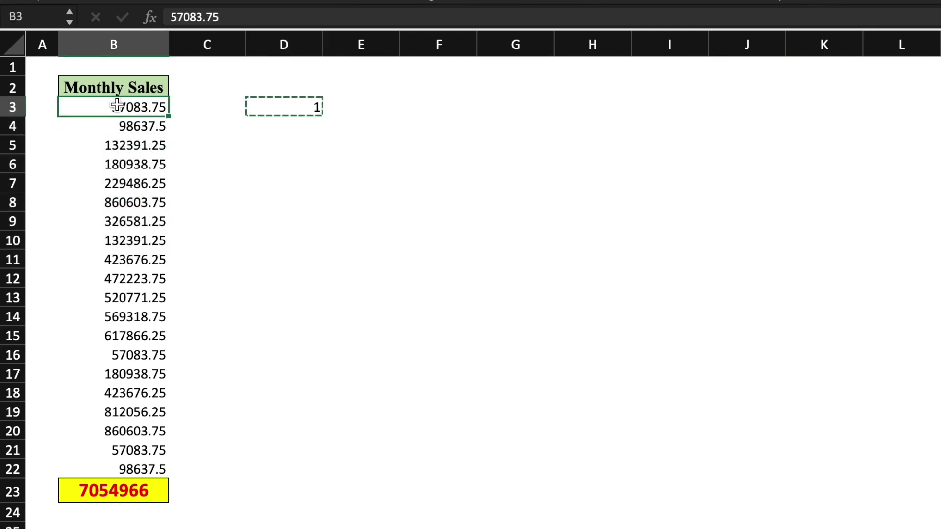
key("Down")
key("Down")
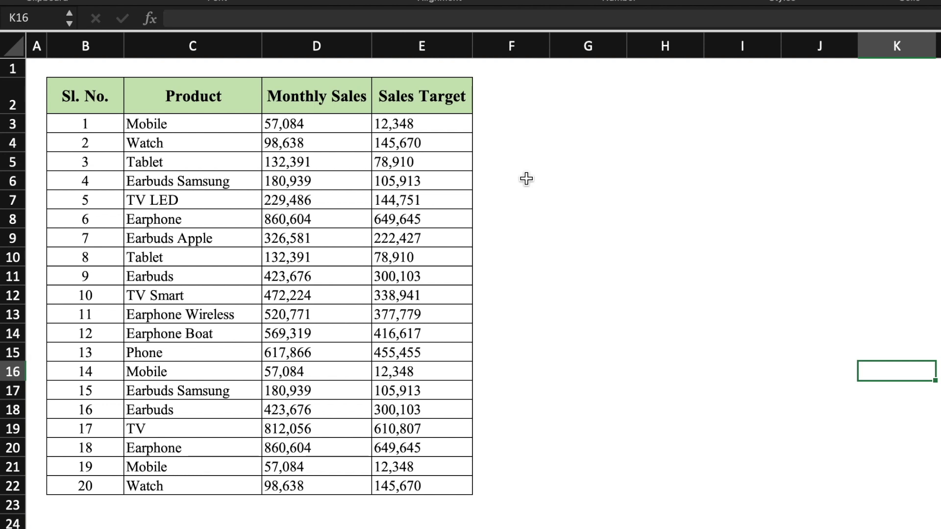
Inspect the headers and spot repeated products such as Mobile and Watch
left_click(344, 102)
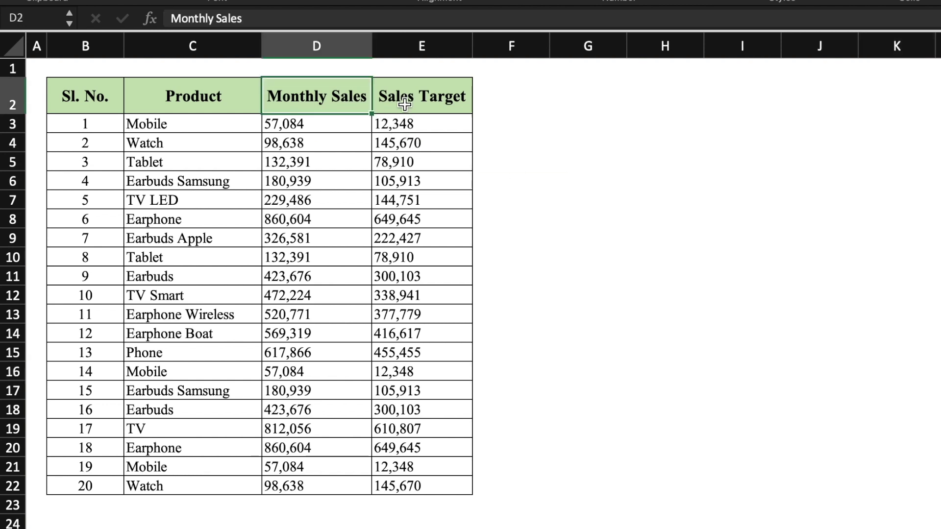
left_click(420, 101)
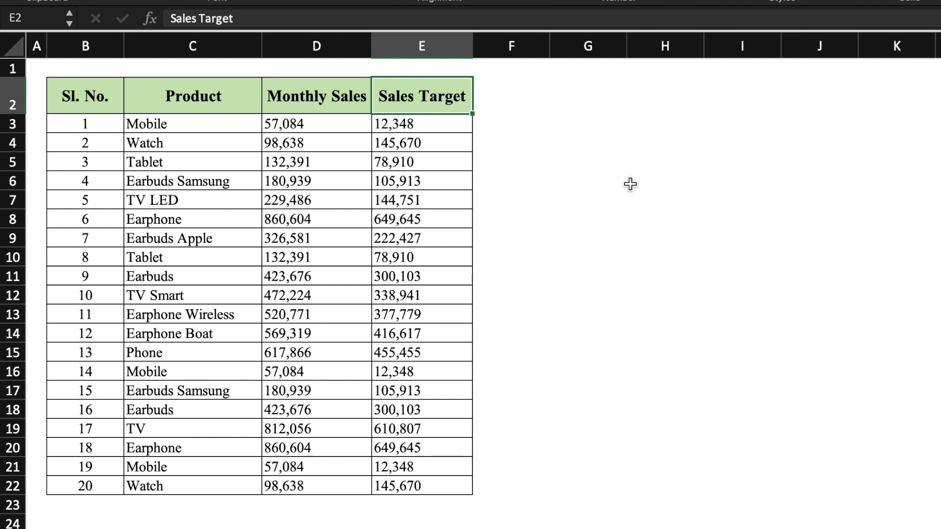
left_click(217, 127)
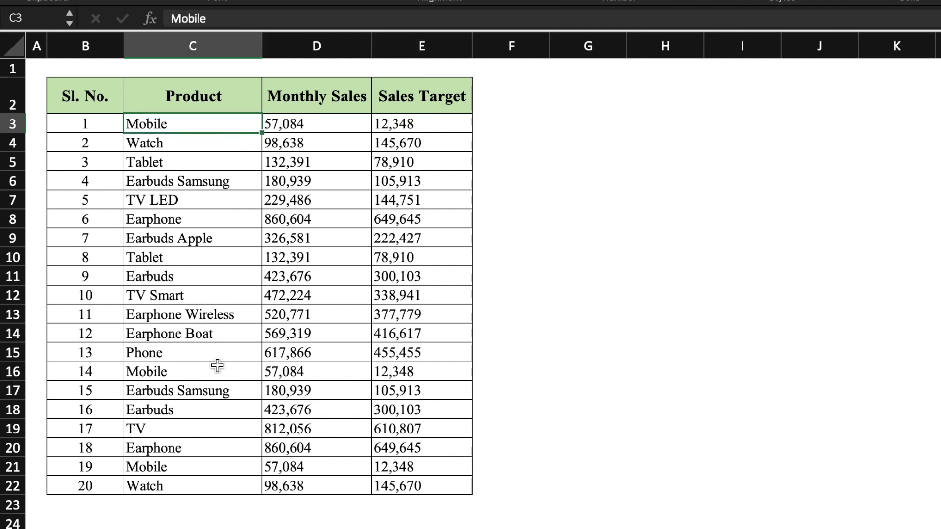
left_click(196, 465)
left_click(196, 142)
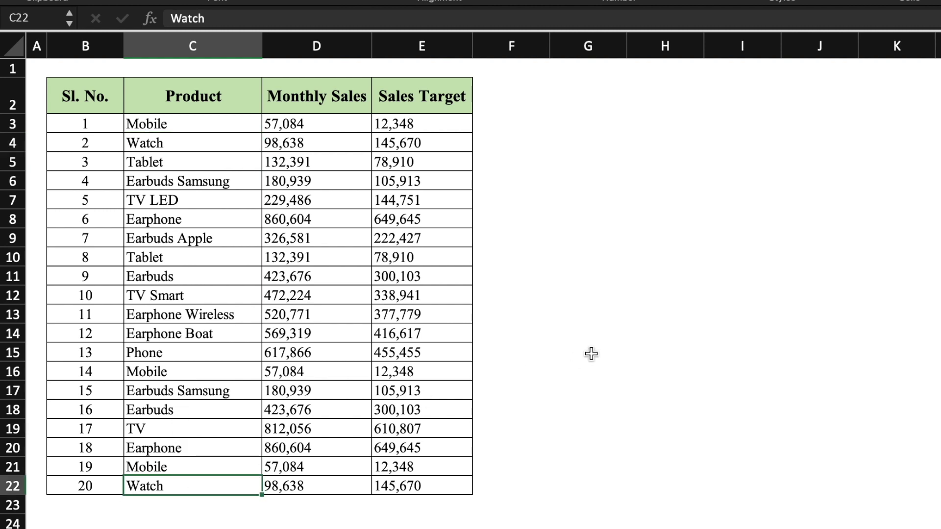
Highlight duplicate values in C3:E22 with Light Red Fill and Dark Red Text
left_click_drag(218, 122, 431, 481)
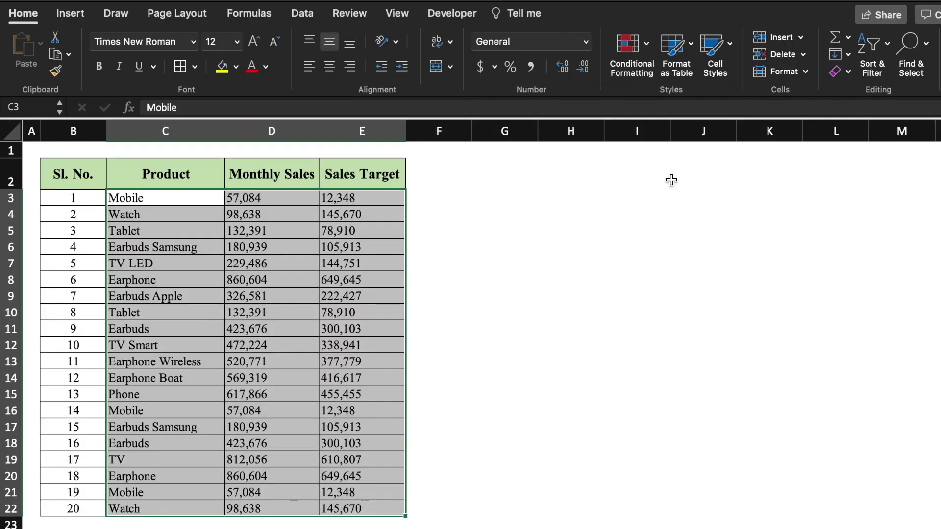
left_click(647, 46)
mouse_move(701, 74)
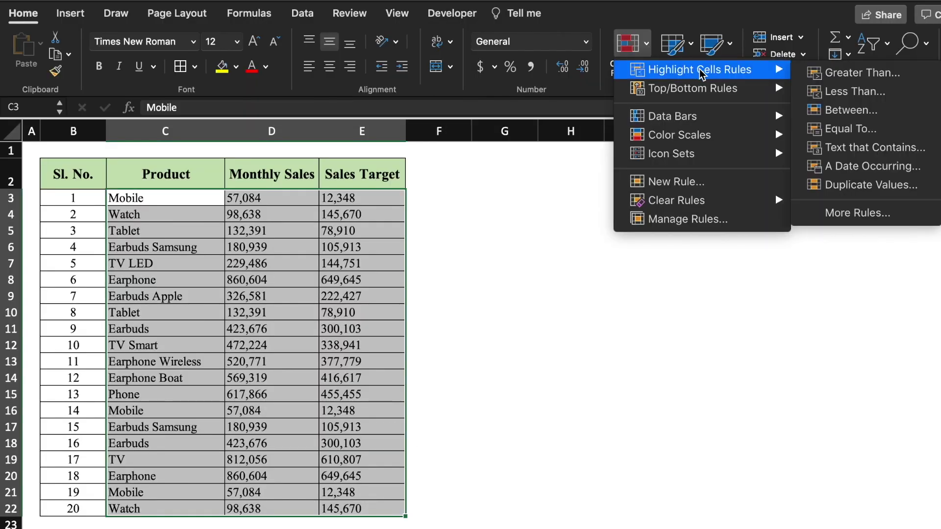
left_click(869, 190)
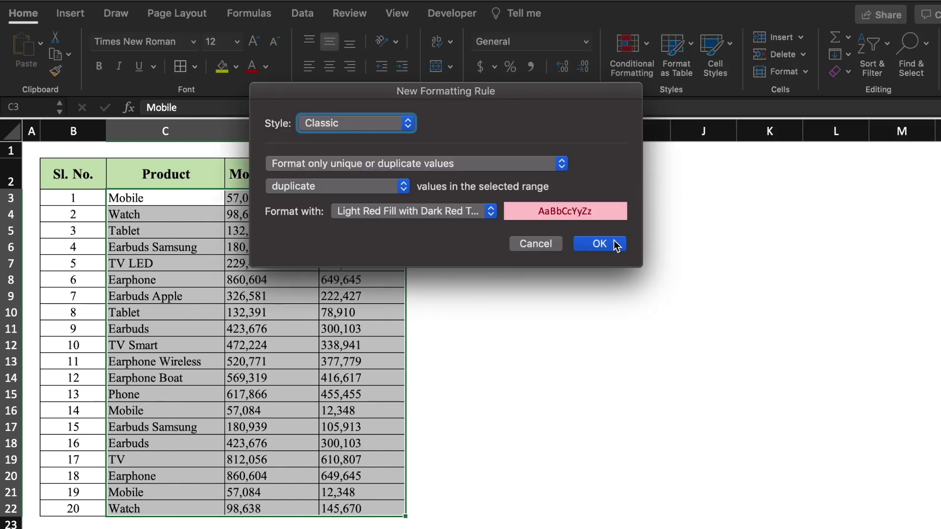
left_click(599, 244)
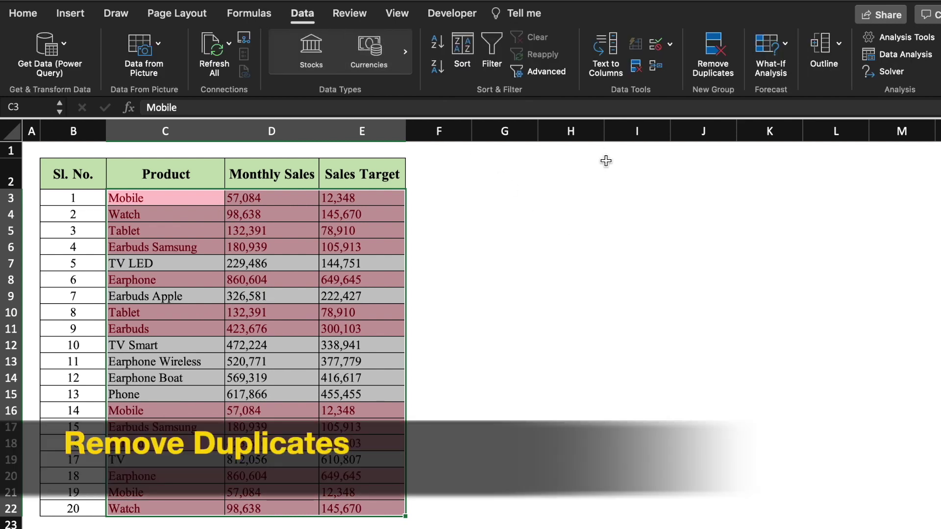
Run Remove Duplicates on the table and dismiss the results report
left_click(721, 56)
left_click(576, 369)
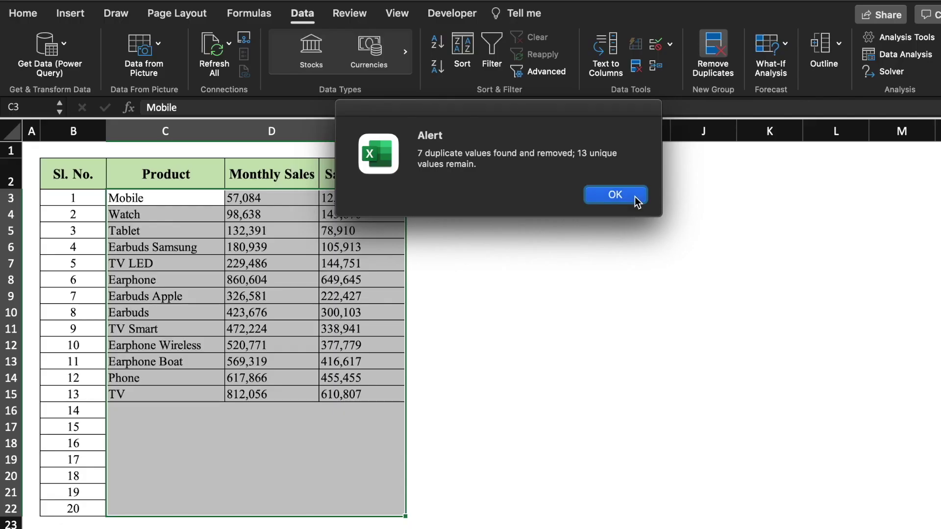
left_click(775, 328)
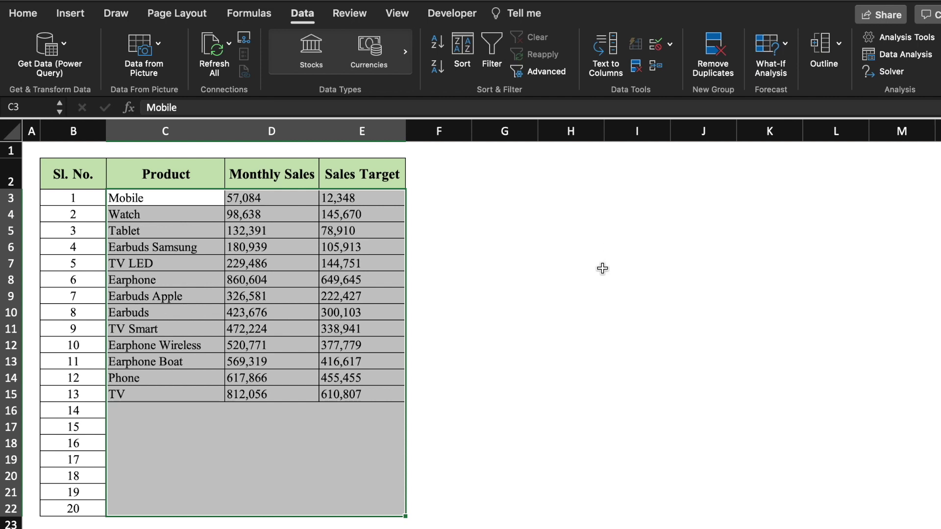
left_click(602, 275)
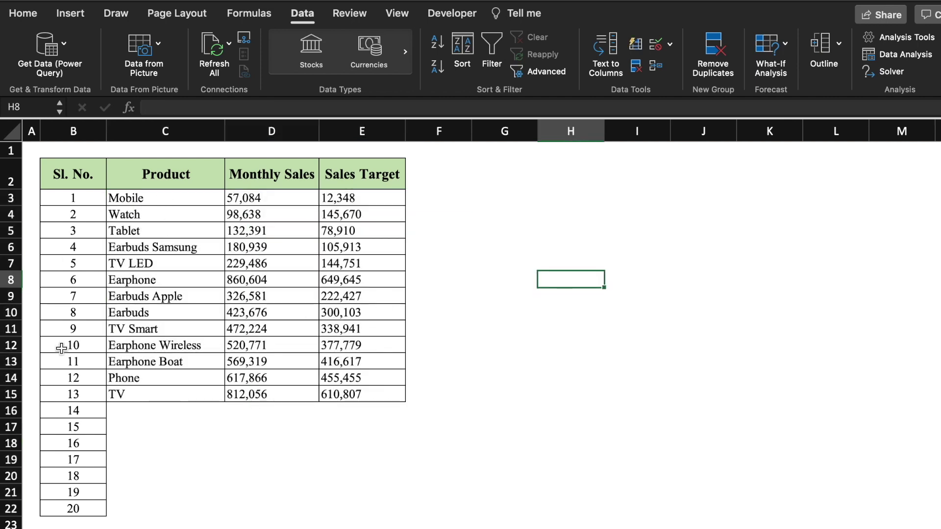
Delete the leftover rows 16 to 22 below the unique entries
left_click_drag(23, 410, 20, 508)
key("super+minus")
left_click(541, 323)
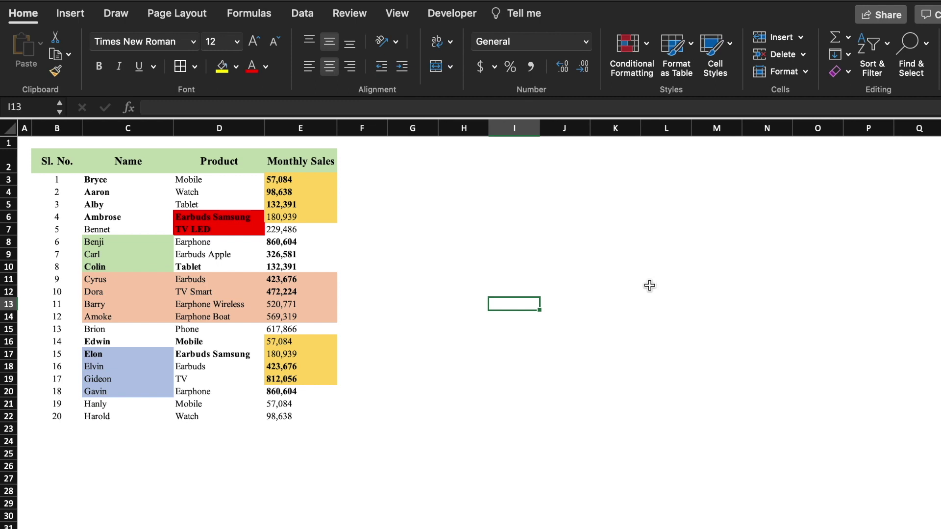
Copy the formatted table B2:E22 and paste it at H2
left_click_drag(50, 157, 312, 413)
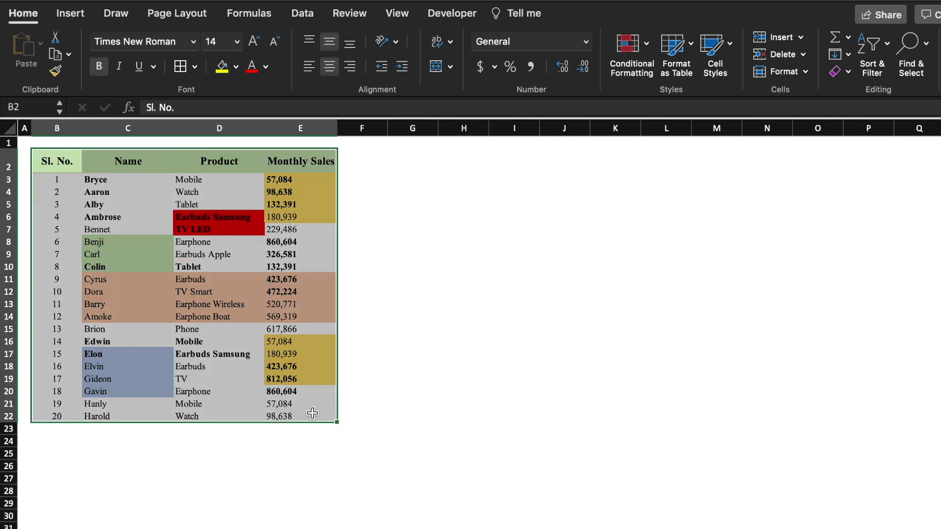
key("super+c")
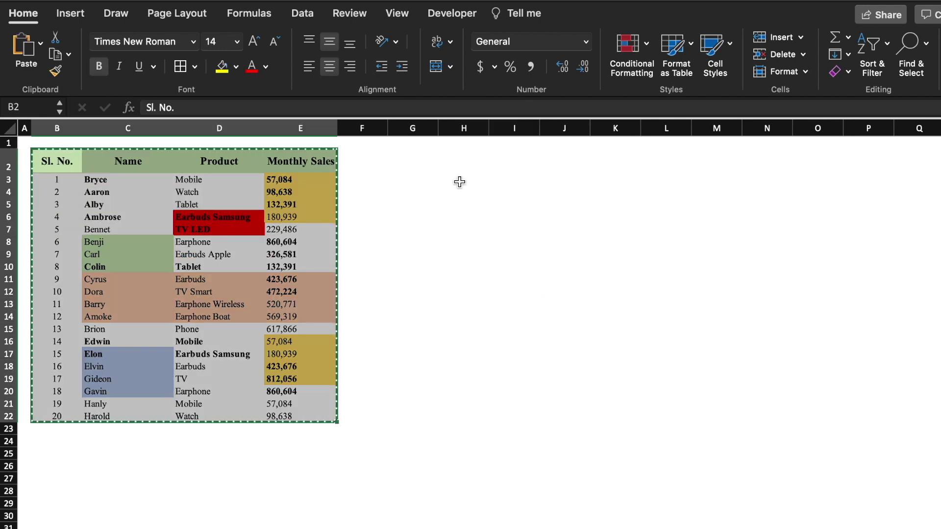
left_click(463, 161)
key("super+v")
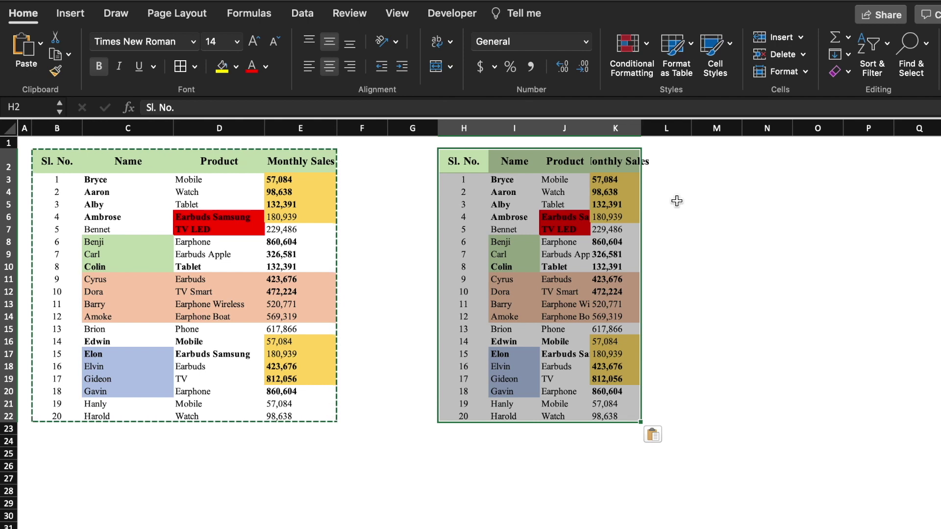
key("Escape")
left_click(676, 201)
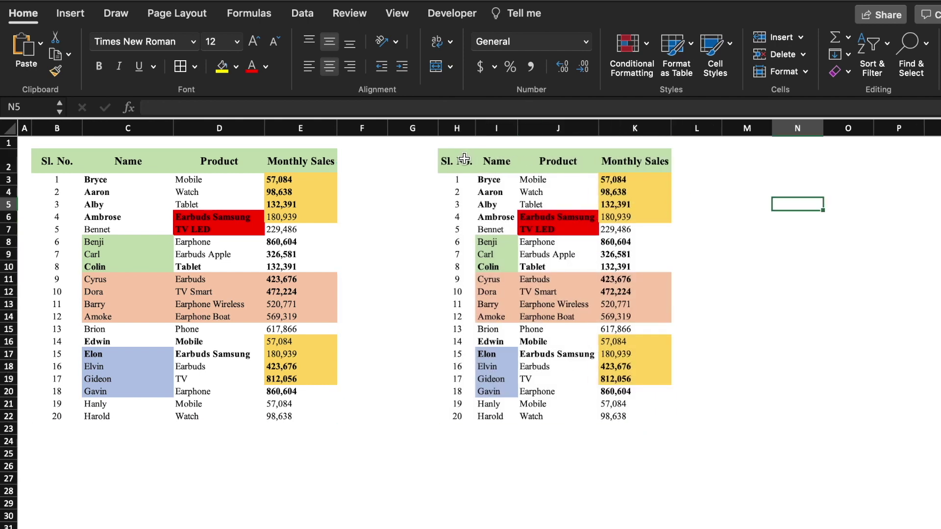
Clear all formats from the pasted copy H2:K22 and bring up Create Table
left_click_drag(463, 159, 670, 416)
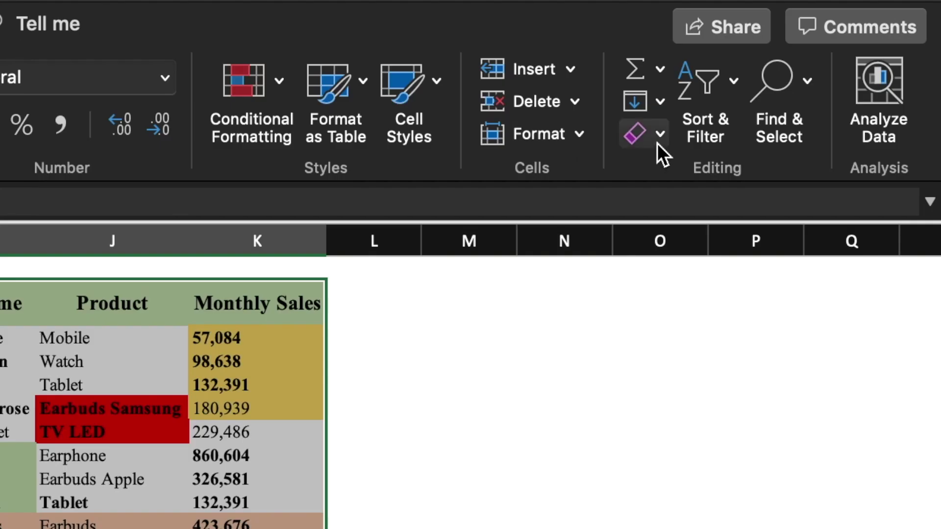
left_click(660, 133)
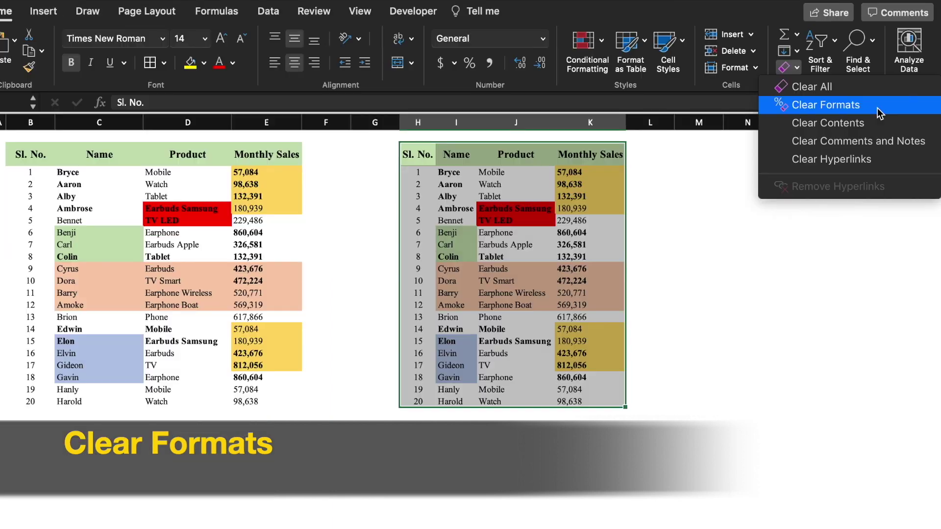
left_click(823, 208)
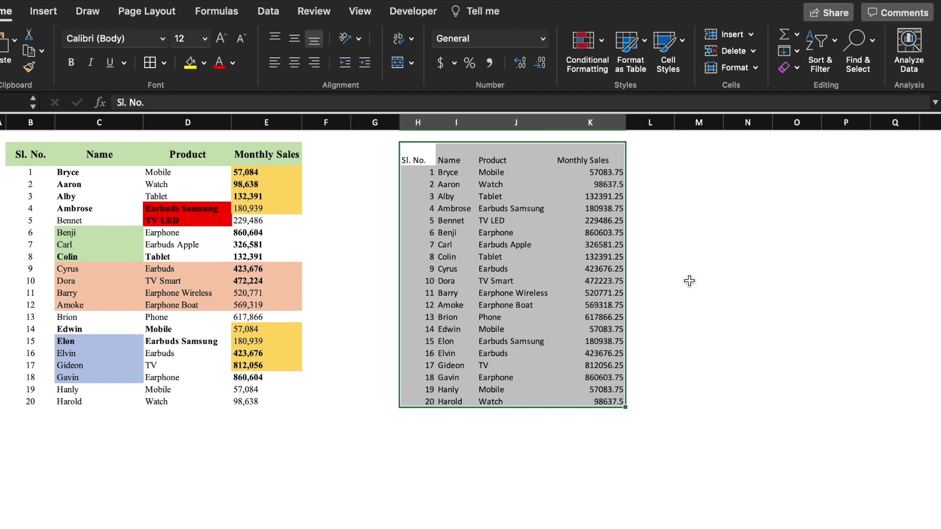
key("ctrl+t")
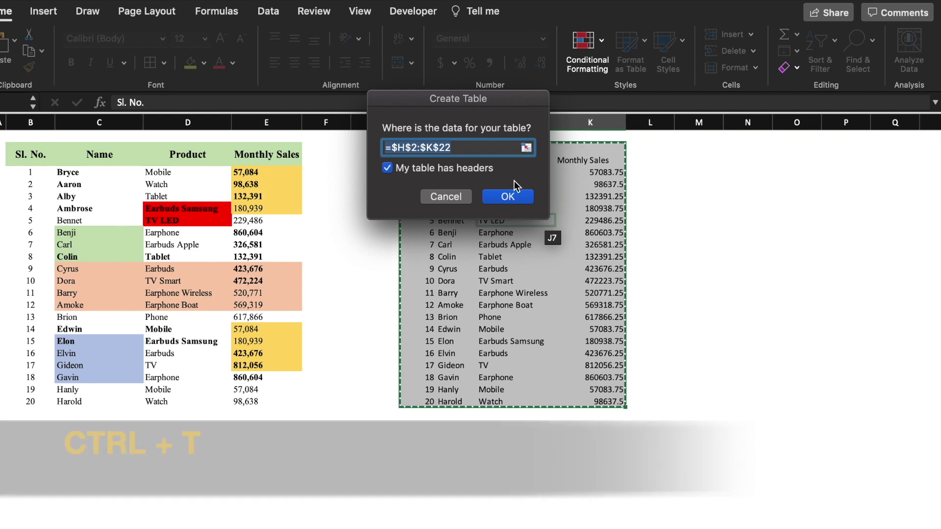
Confirm the table with headers and apply the black-header, gray-banded table style
left_click(520, 196)
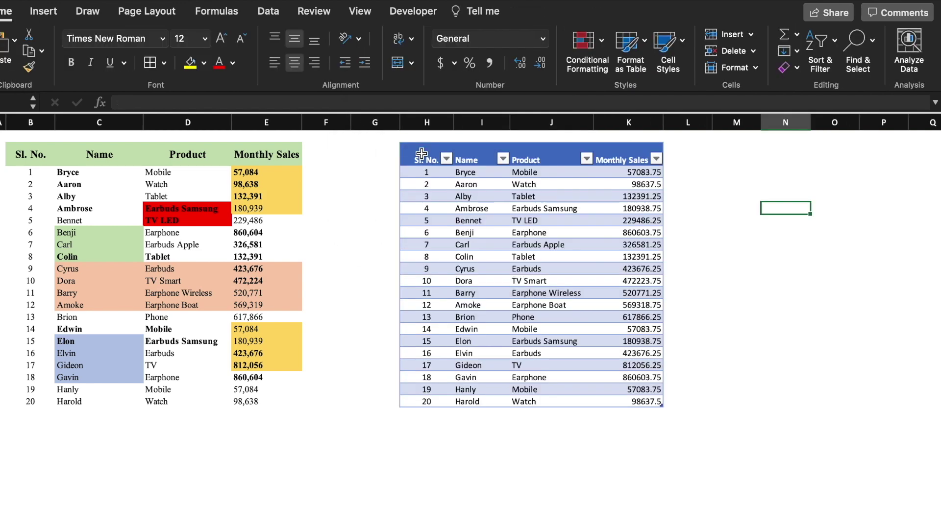
left_click(420, 160)
left_click_drag(420, 160, 662, 402)
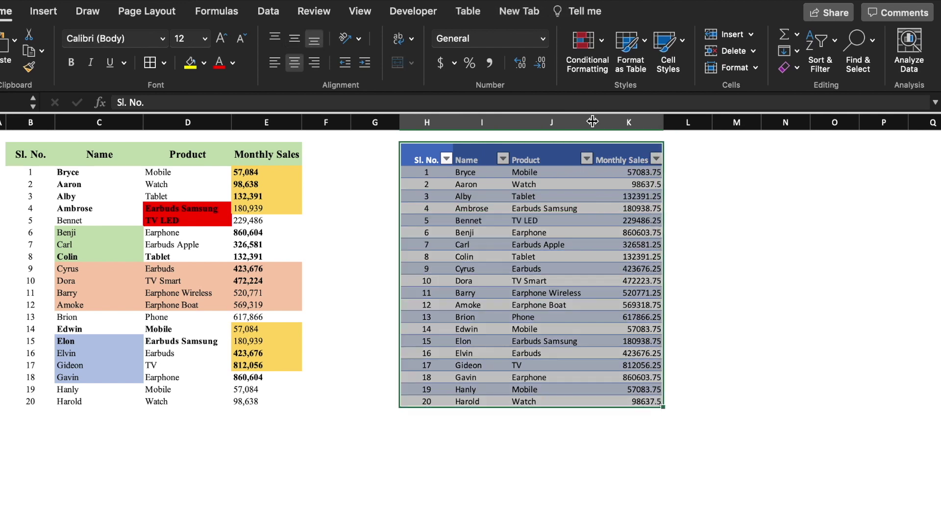
left_click(473, 14)
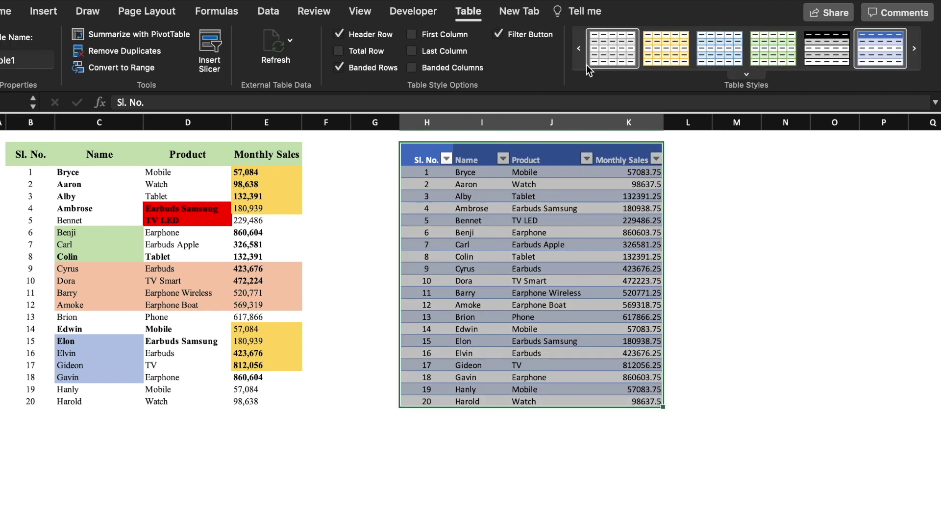
left_click(825, 44)
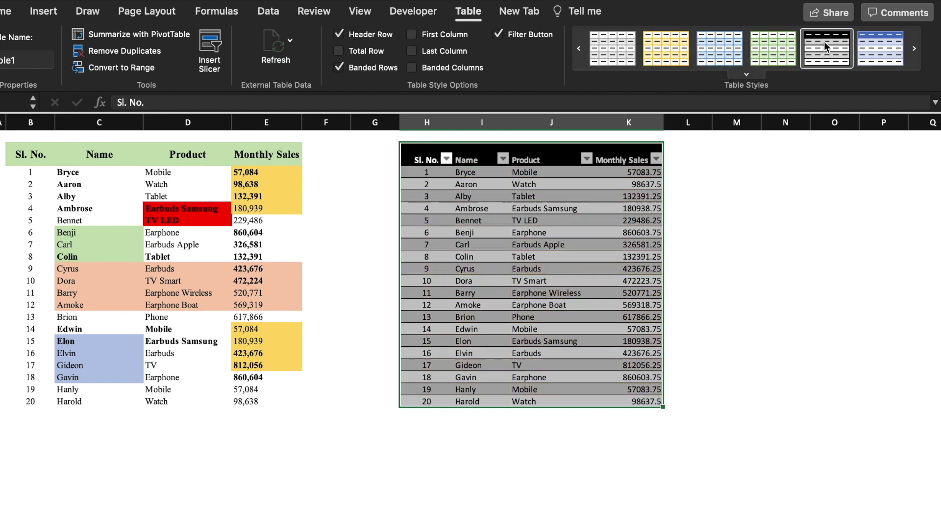
left_click(705, 270)
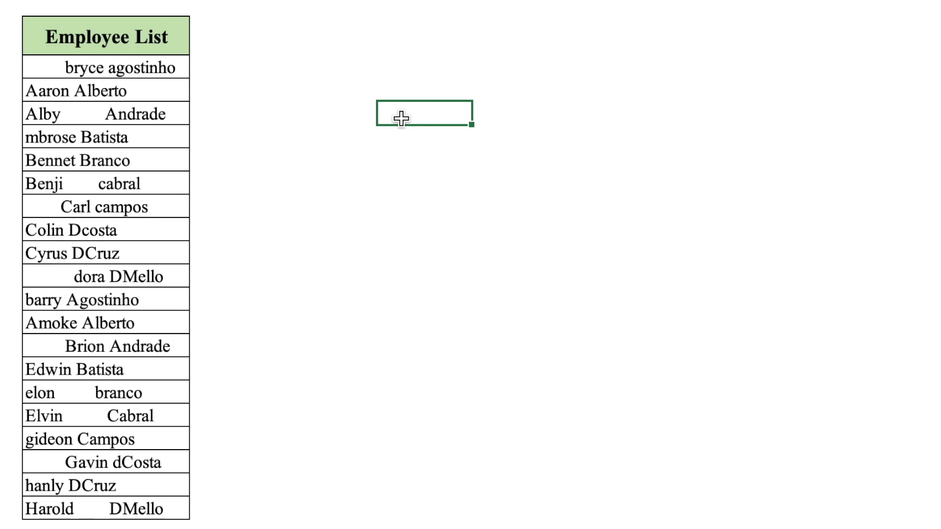
Enter =TRIM(B3) in C3 and fill it down to row 22
left_click(172, 177)
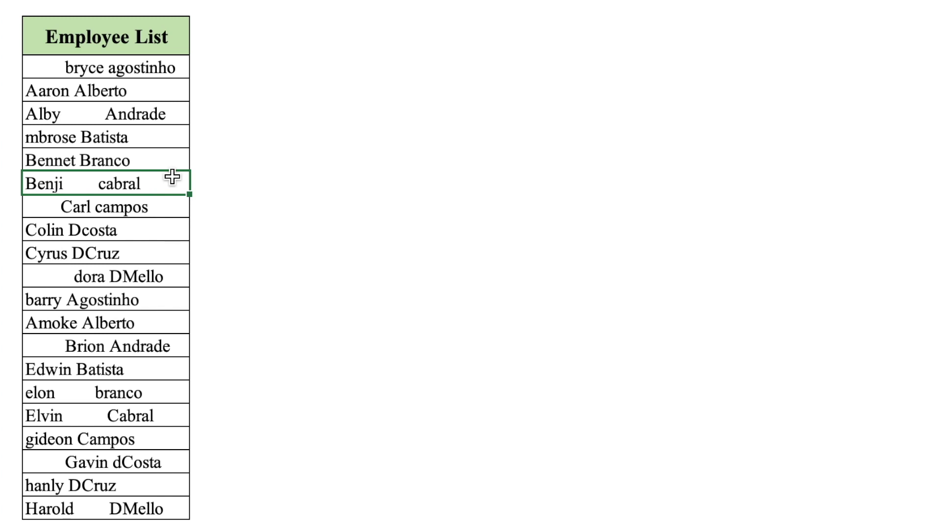
left_click(243, 66)
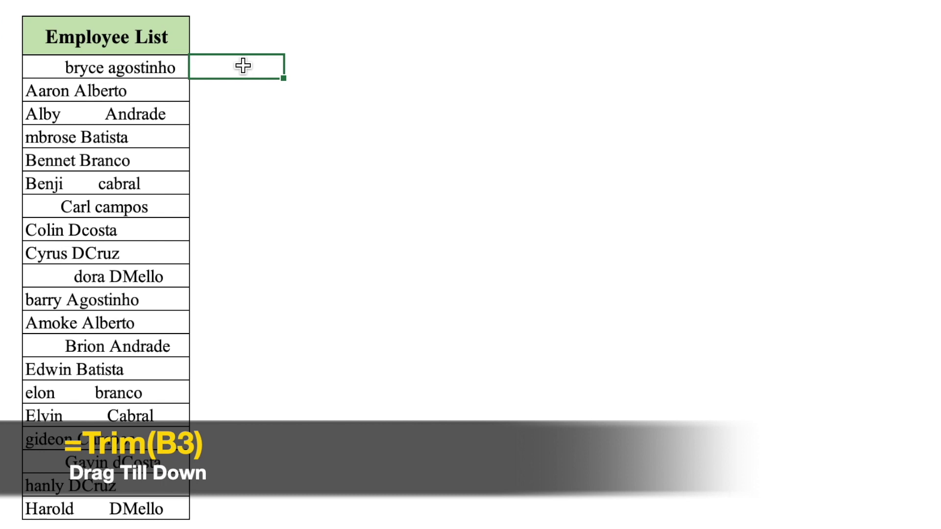
type("=trim(")
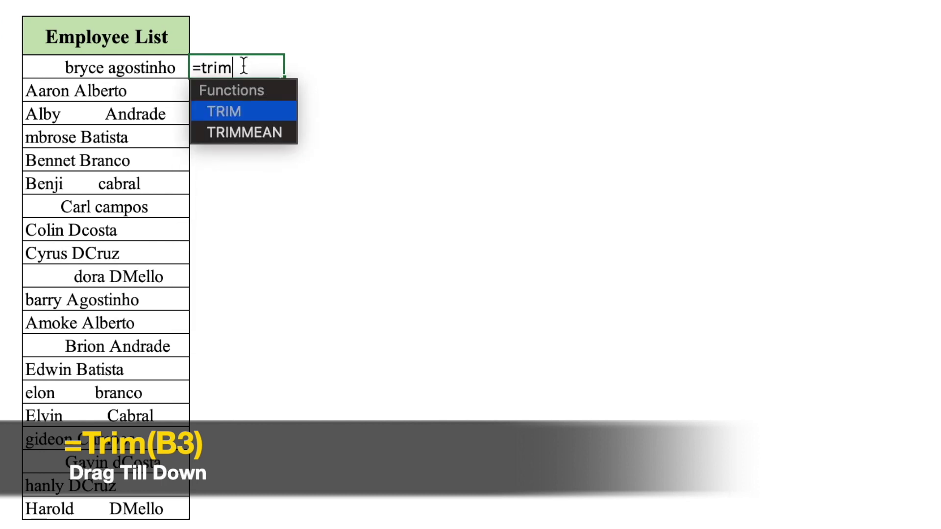
left_click(137, 65)
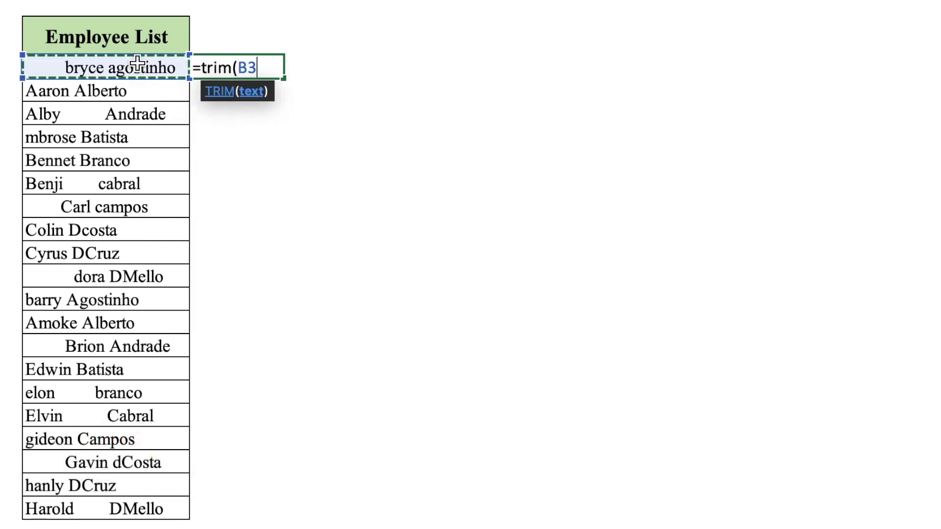
type(")")
key("Return")
left_click(245, 67)
left_click_drag(314, 76, 309, 510)
left_click(548, 275)
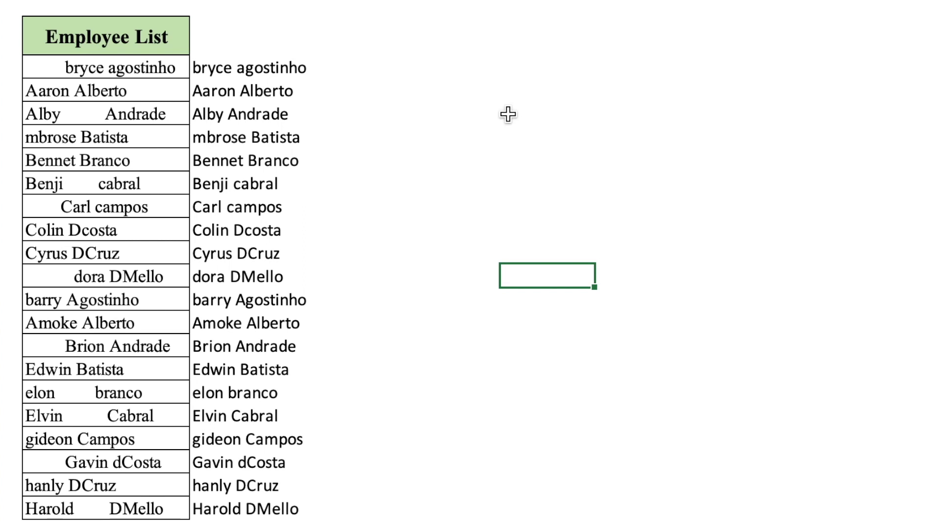
Enter =PROPER(C3) in D3, fill it down to row 22, and copy D3:D22
left_click(375, 66)
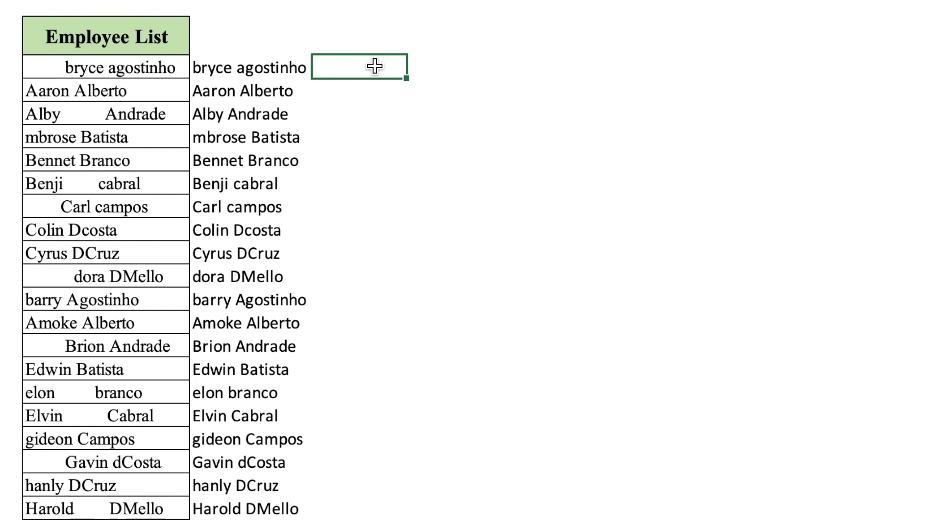
type("=proper")
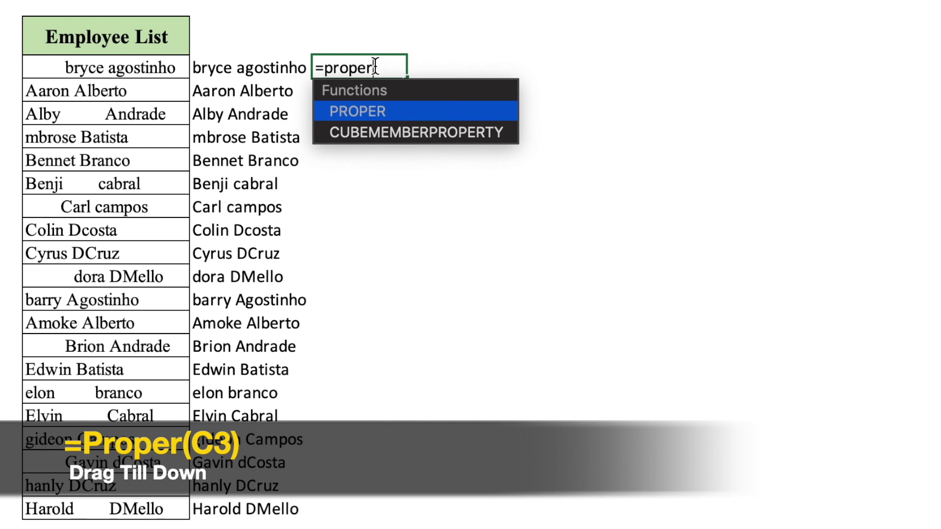
type("(")
left_click(273, 66)
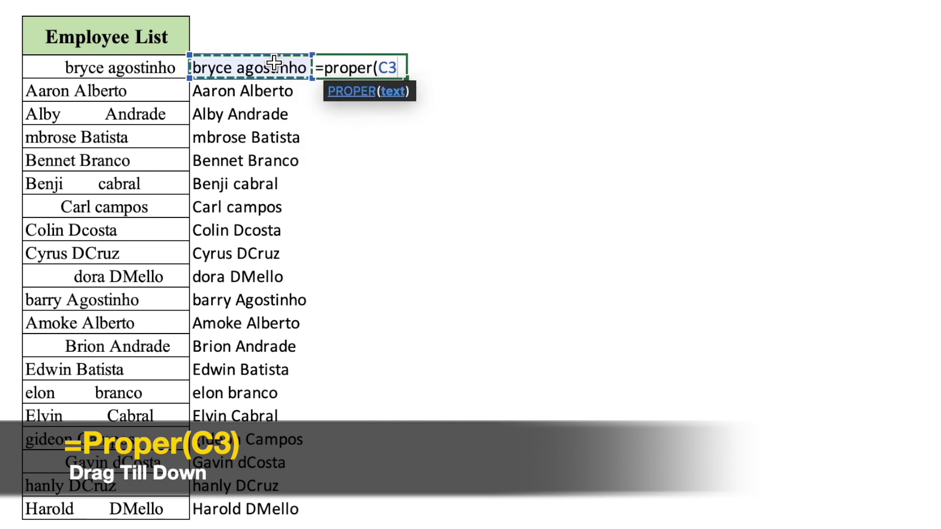
type(")")
key("Return")
left_click(421, 67)
left_click_drag(426, 65, 409, 514)
left_click(546, 407)
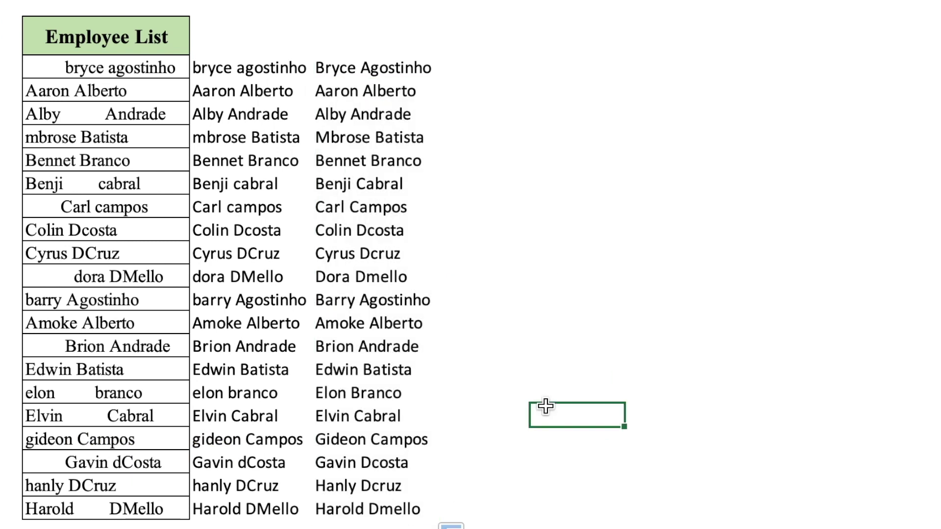
left_click_drag(397, 57, 390, 509)
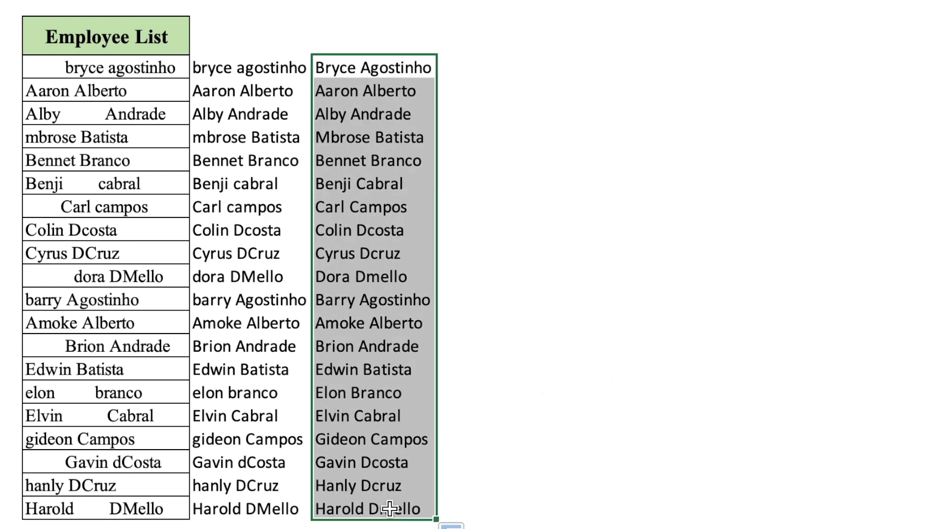
key("ctrl+c")
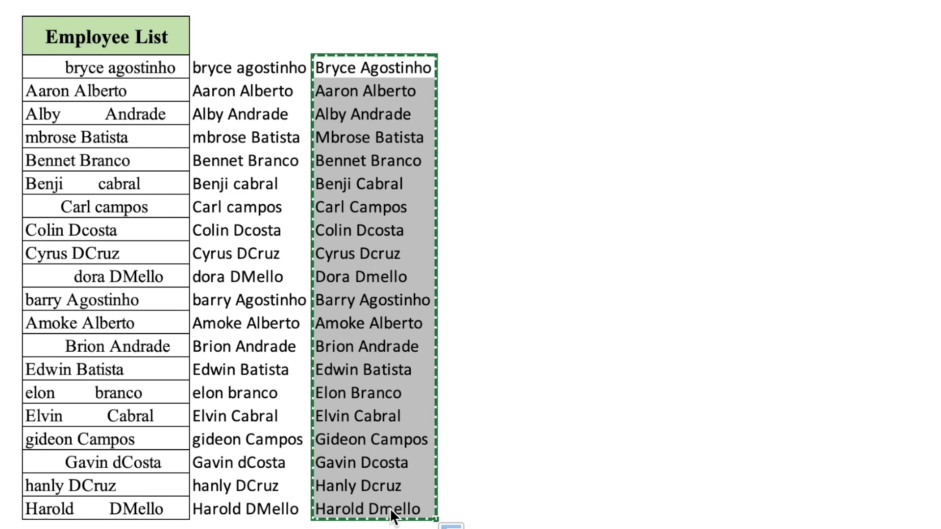
Paste the capitalised names into B3 as values only
left_click(134, 64)
right_click(134, 64)
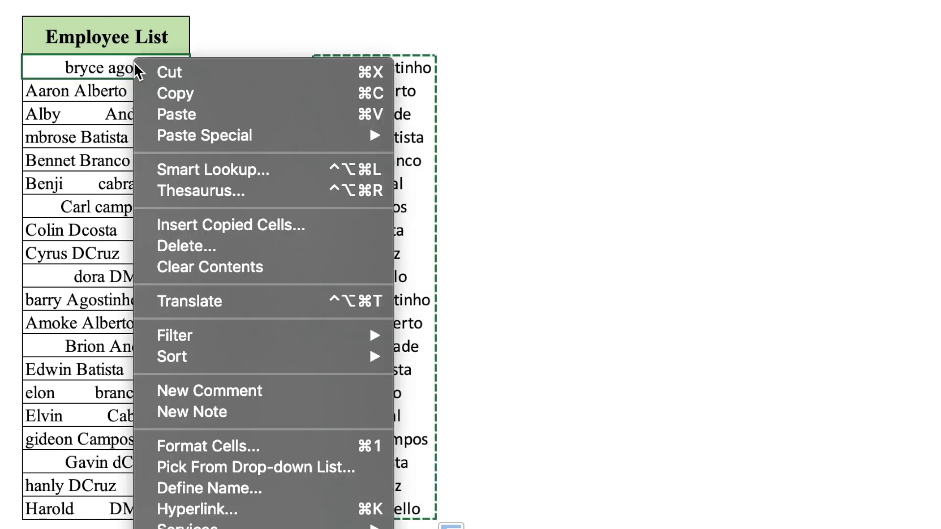
mouse_move(225, 139)
left_click(533, 317)
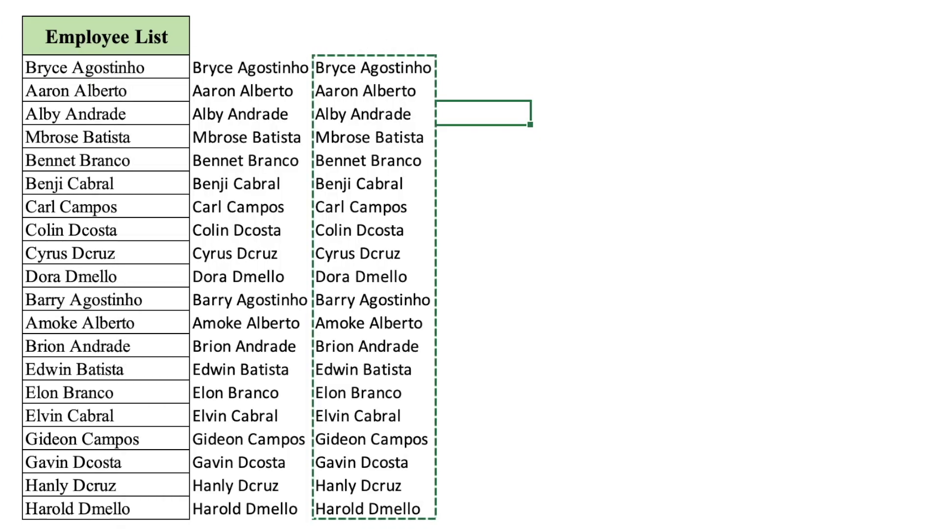
Delete helper columns C and D
left_click(250, 1)
left_click(382, 1, "shift")
right_click(383, 1)
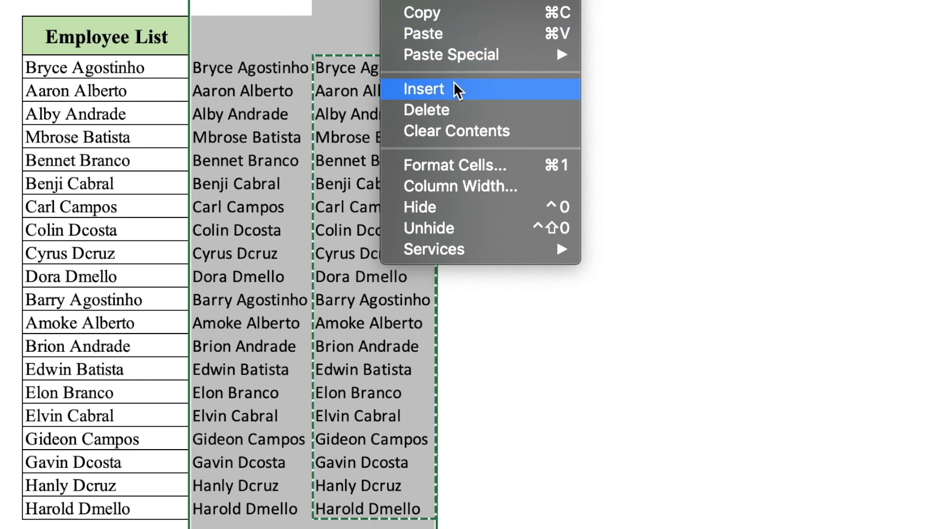
left_click(429, 111)
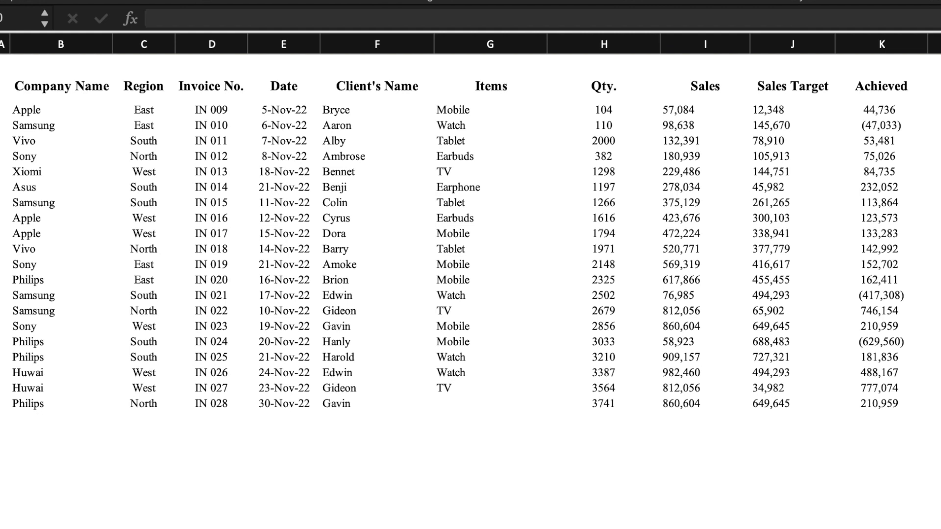
Make B2:K22 a table with headers and try grey, yellow and blue table styles
left_click_drag(42, 88, 855, 405)
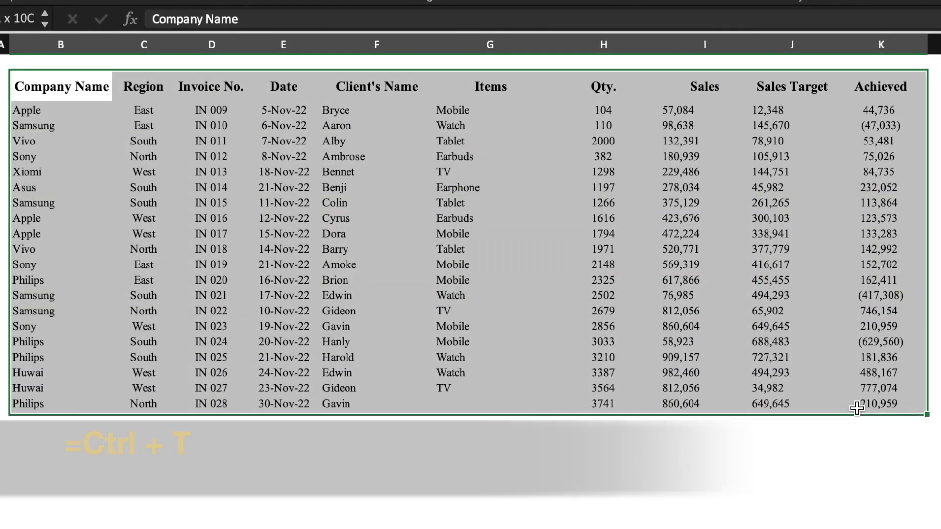
key("ctrl+t")
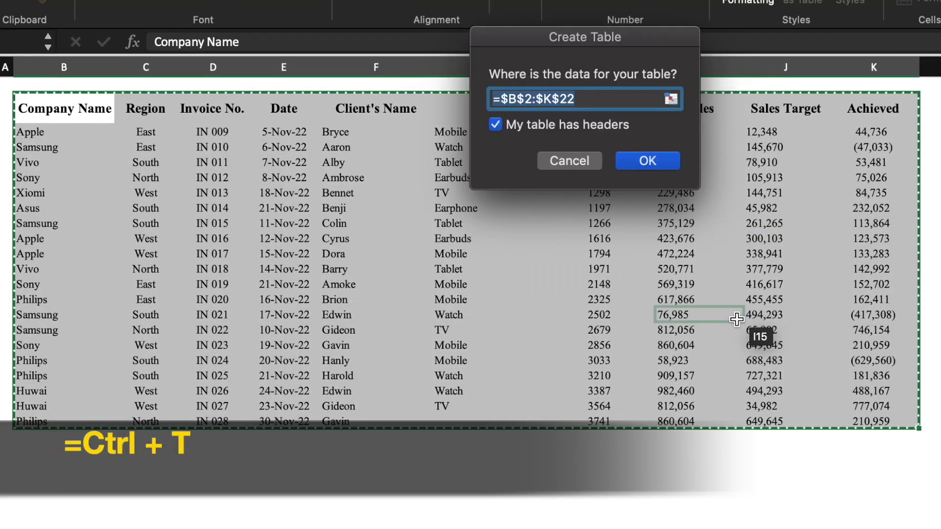
key("Return")
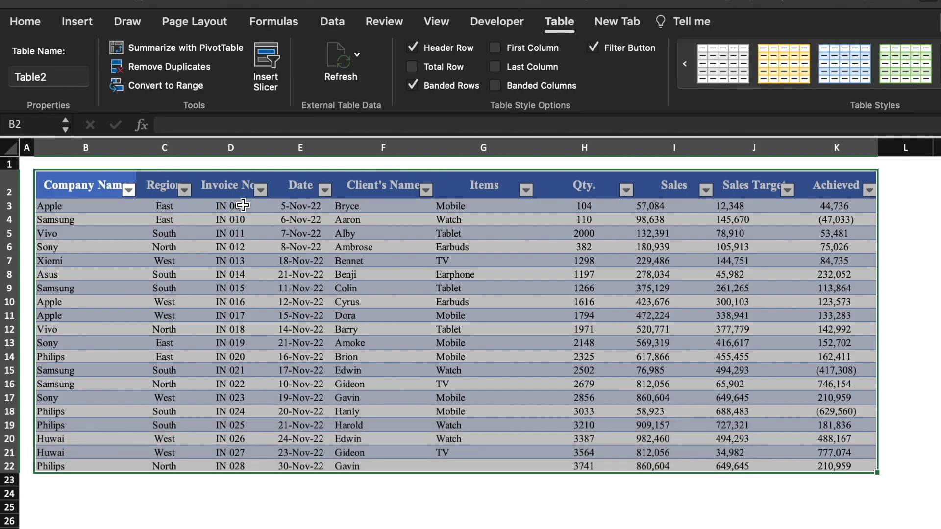
left_click(741, 79)
left_click(777, 66)
left_click(843, 66)
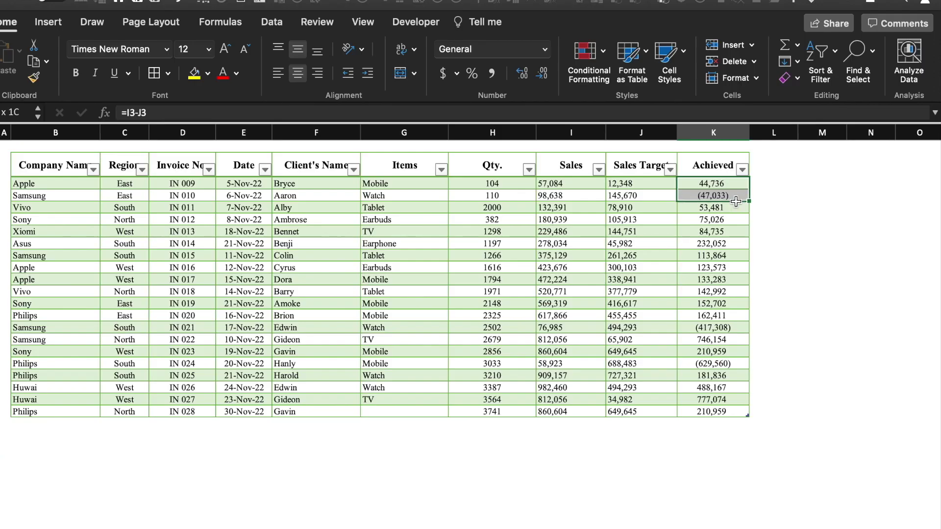
Select the Achieved values K3:K22
left_click_drag(721, 206, 733, 241)
left_click(804, 235)
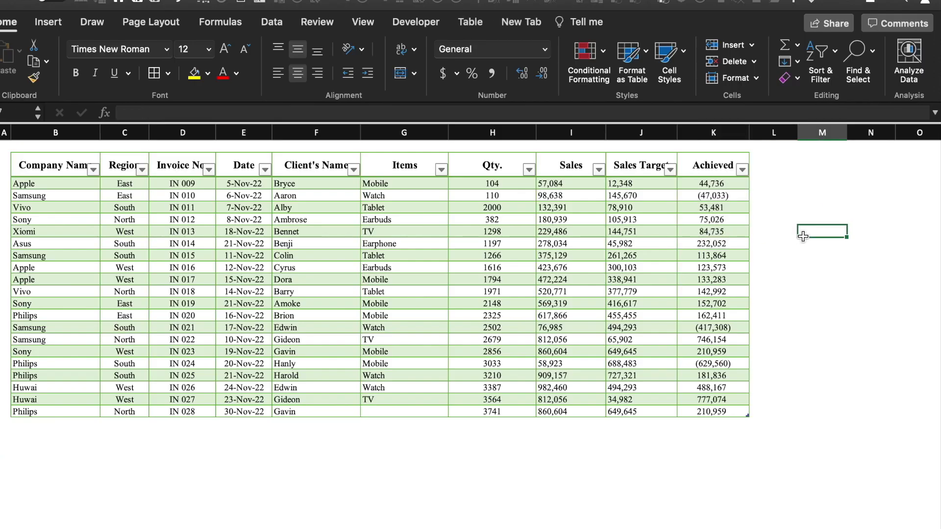
key("Left")
key("Down")
key("Down")
key("Down")
key("Down")
key("Down")
key("Down")
key("Down")
key("Down")
key("Down")
key("Down")
key("Down")
key("Down")
left_click(732, 184)
left_click_drag(731, 184, 726, 410)
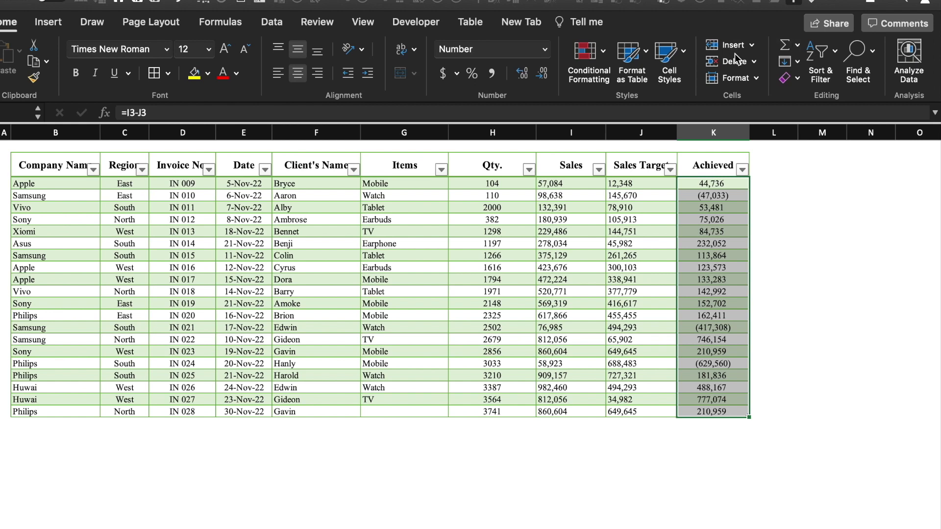
Apply a green-yellow-red colour scale and data bars to the Achieved values
left_click(588, 54)
mouse_move(661, 141)
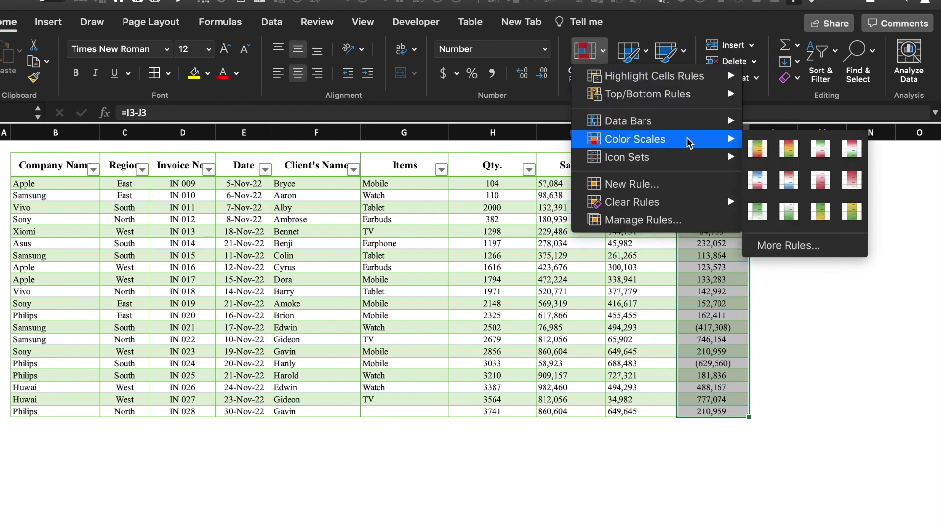
left_click(761, 151)
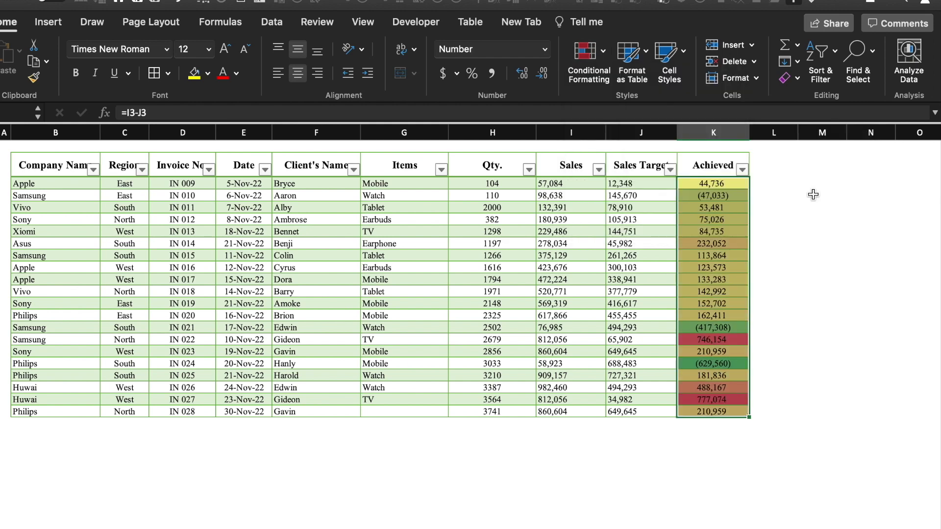
left_click(603, 52)
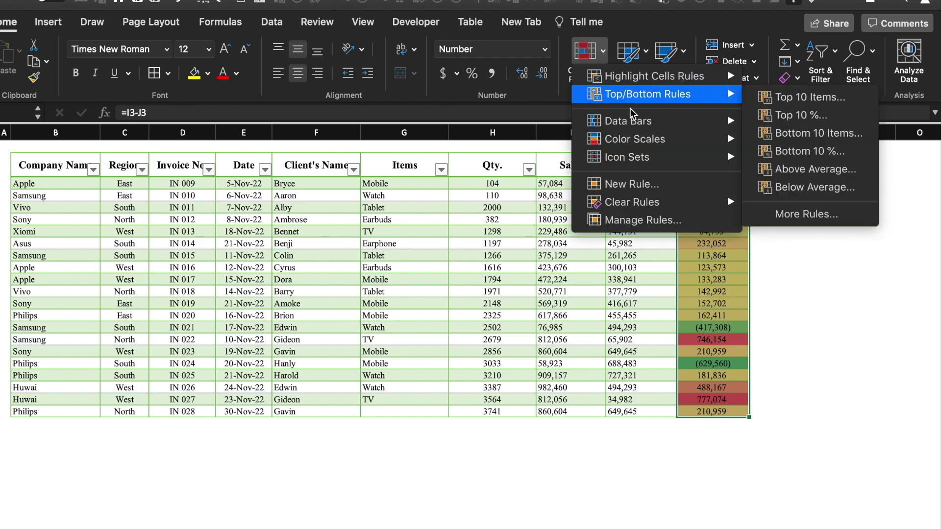
mouse_move(643, 125)
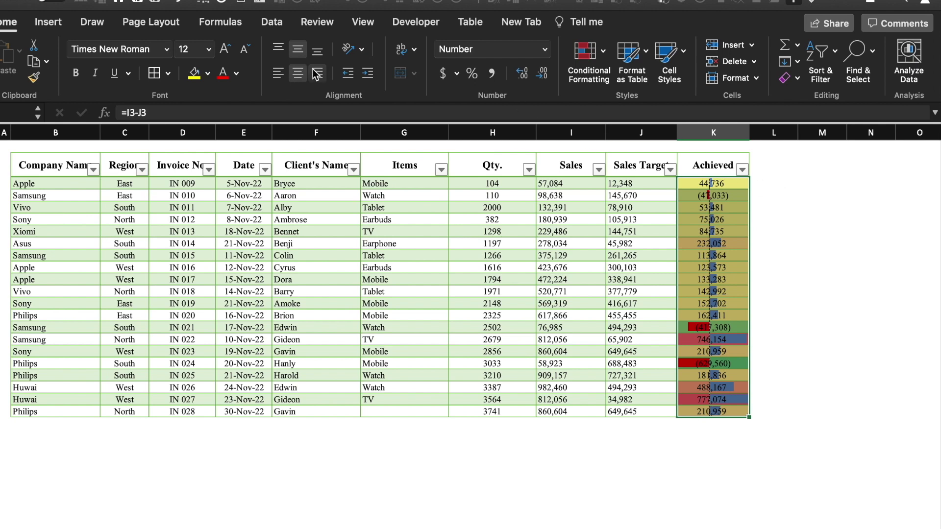
Left-align the Achieved values and autofit column K
left_click(279, 73)
left_click(828, 219)
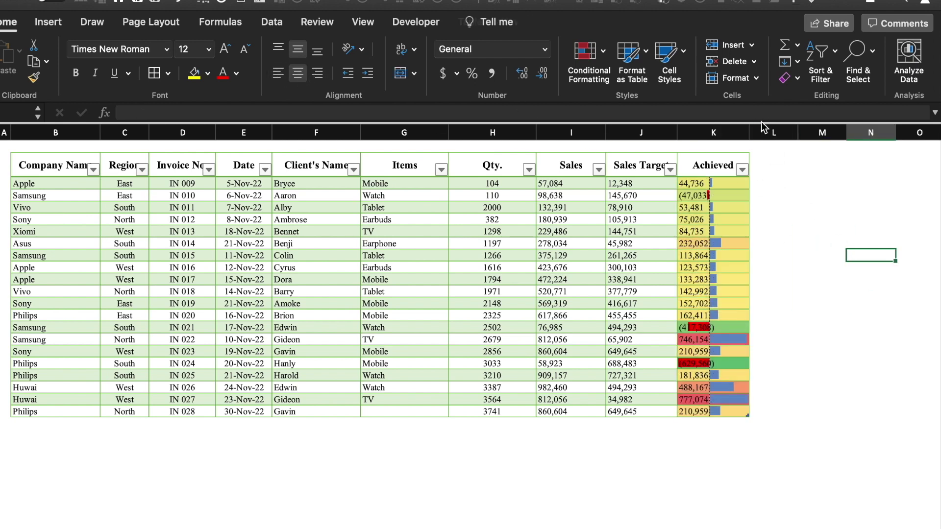
double_click(749, 133)
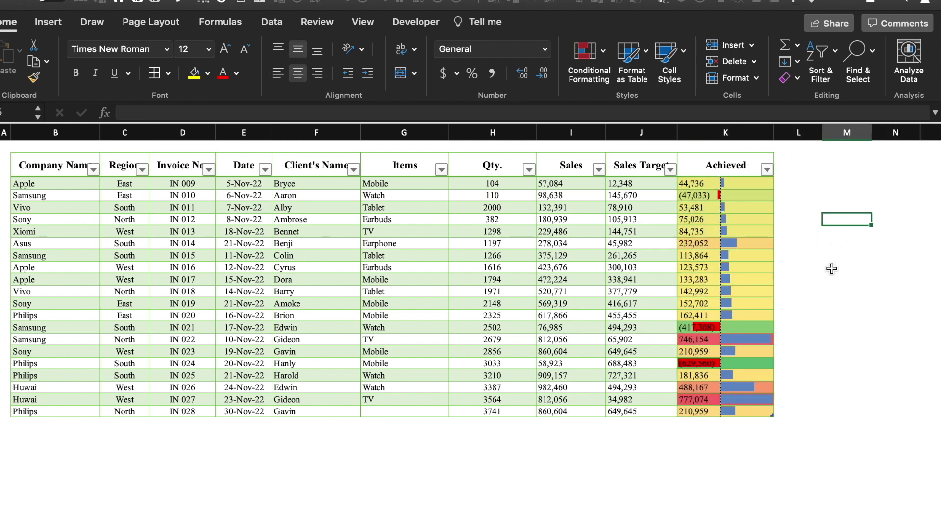